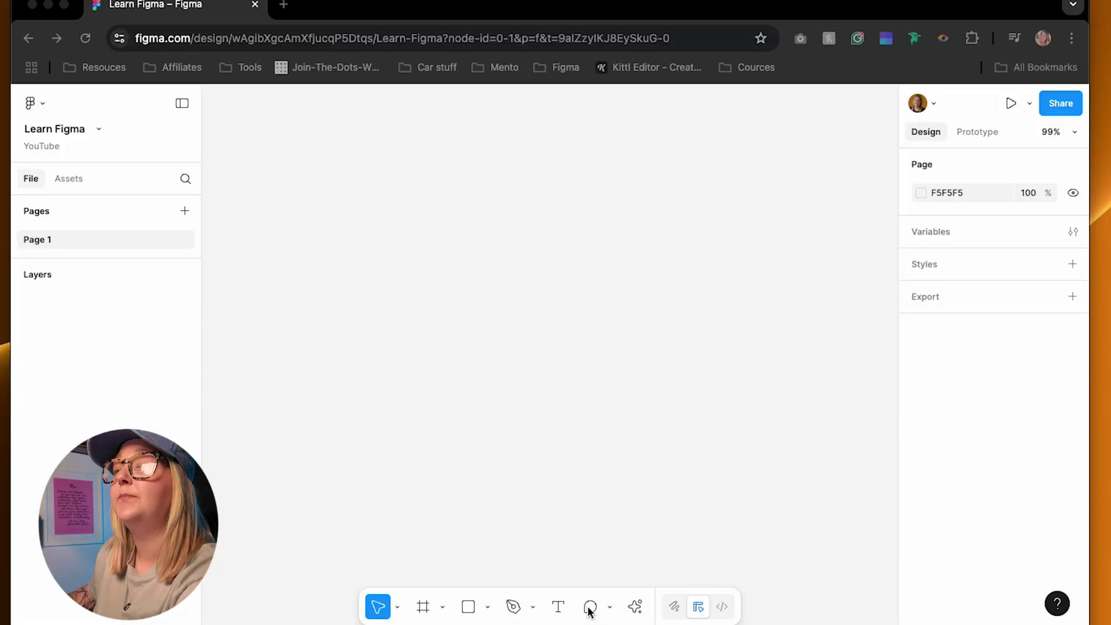
# Enlarge the Pages list in the sidebar and start a frame on the empty canvas to show the size presets
pyautogui.moveTo(79, 260); pyautogui.dragTo(73, 323)
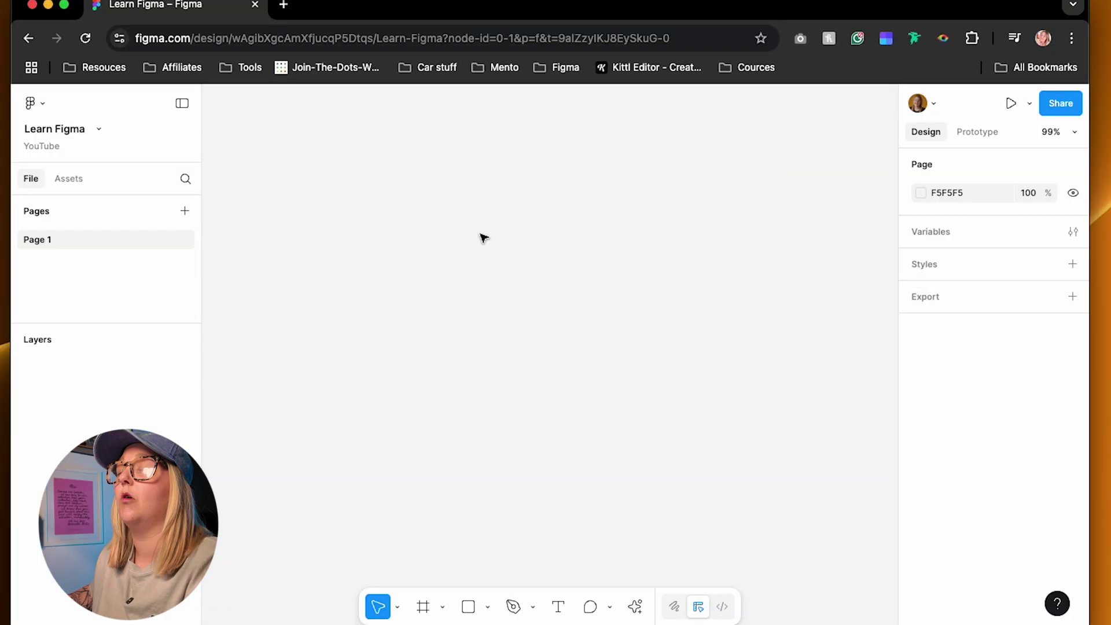
pyautogui.press('f')
pyautogui.moveTo(397, 174); pyautogui.dragTo(772, 532)
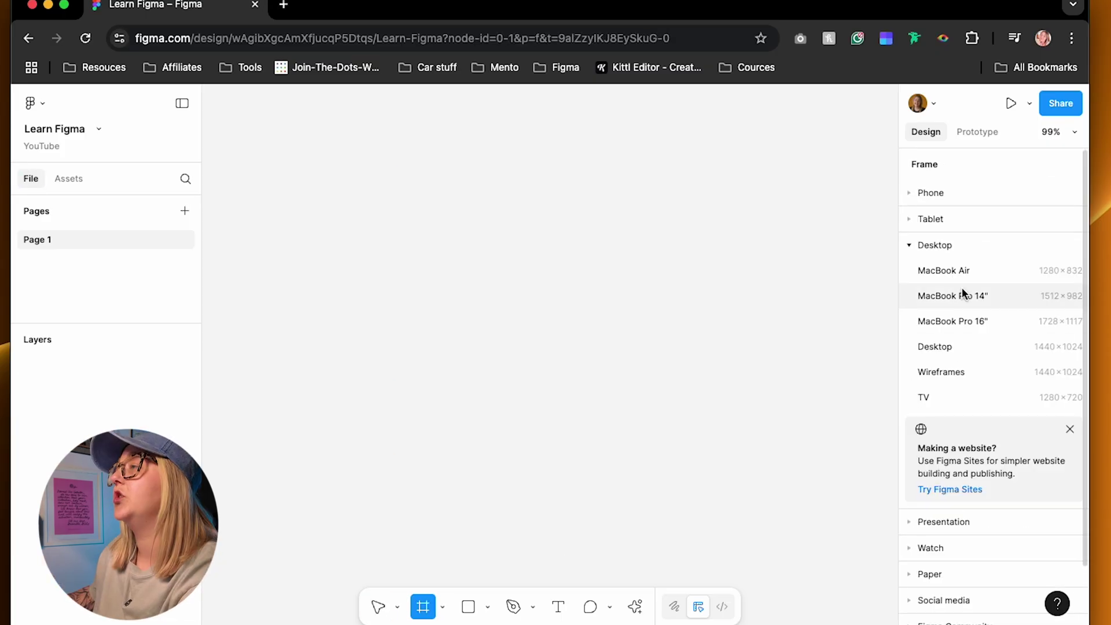
# Add a 402×874 iPhone 16 Pro frame from the Phone presets, named Frame 1
pyautogui.scroll(-2, 924, 384)
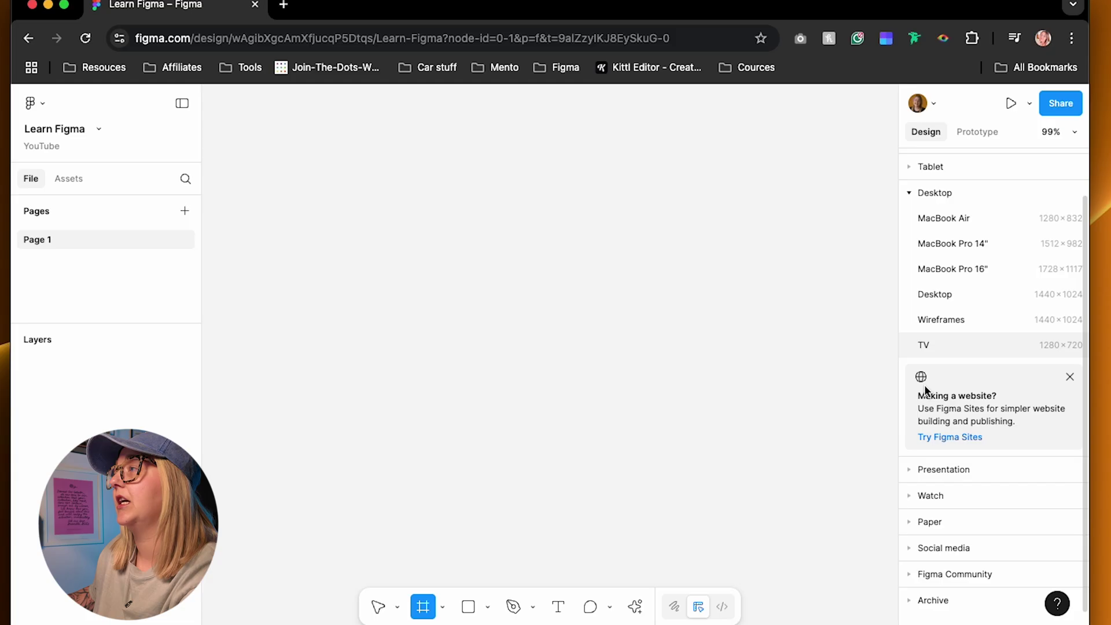
pyautogui.click(1070, 377)
pyautogui.scroll(2, 948, 319)
pyautogui.click(911, 244)
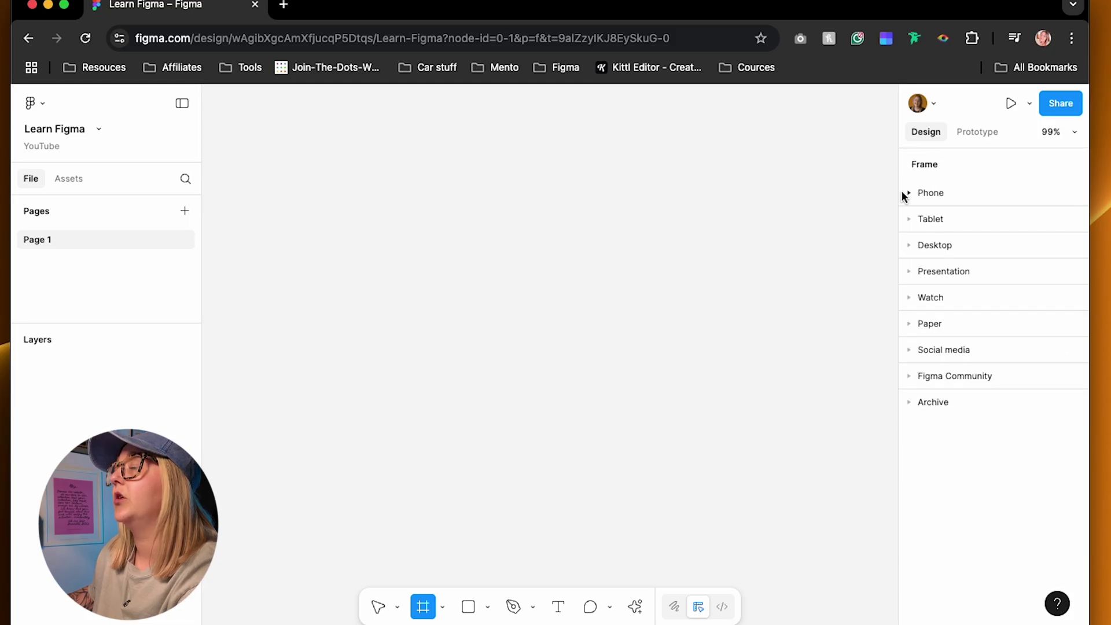
pyautogui.click(903, 194)
pyautogui.click(903, 192)
pyautogui.click(909, 246)
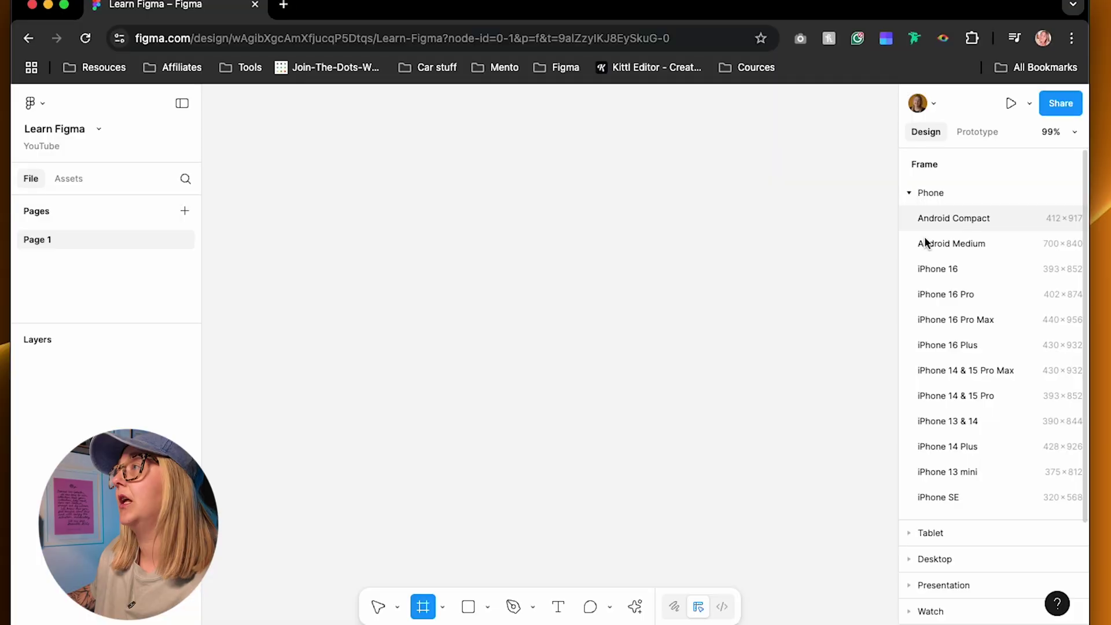
pyautogui.click(945, 293)
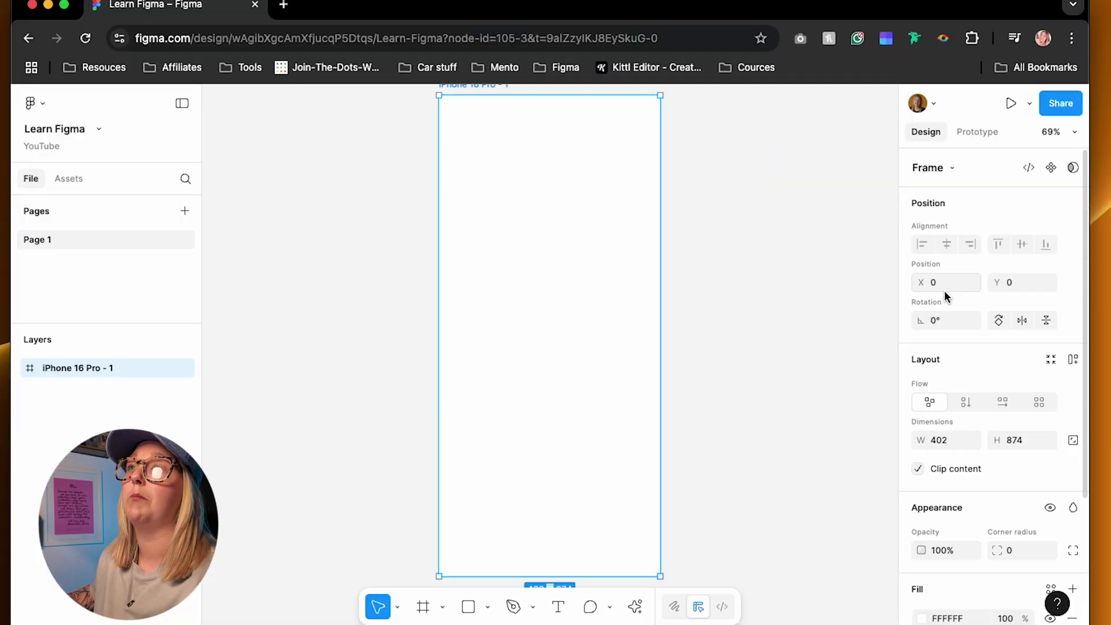
pyautogui.click(390, 219)
pyautogui.scroll(1, 392, 231)
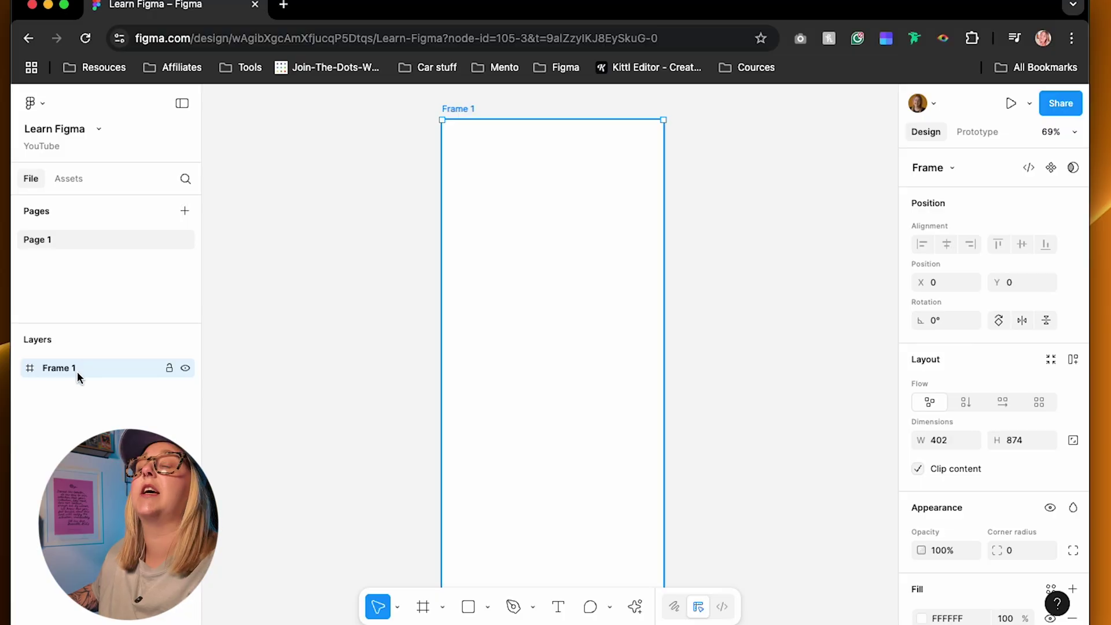
pyautogui.doubleClick(43, 240)
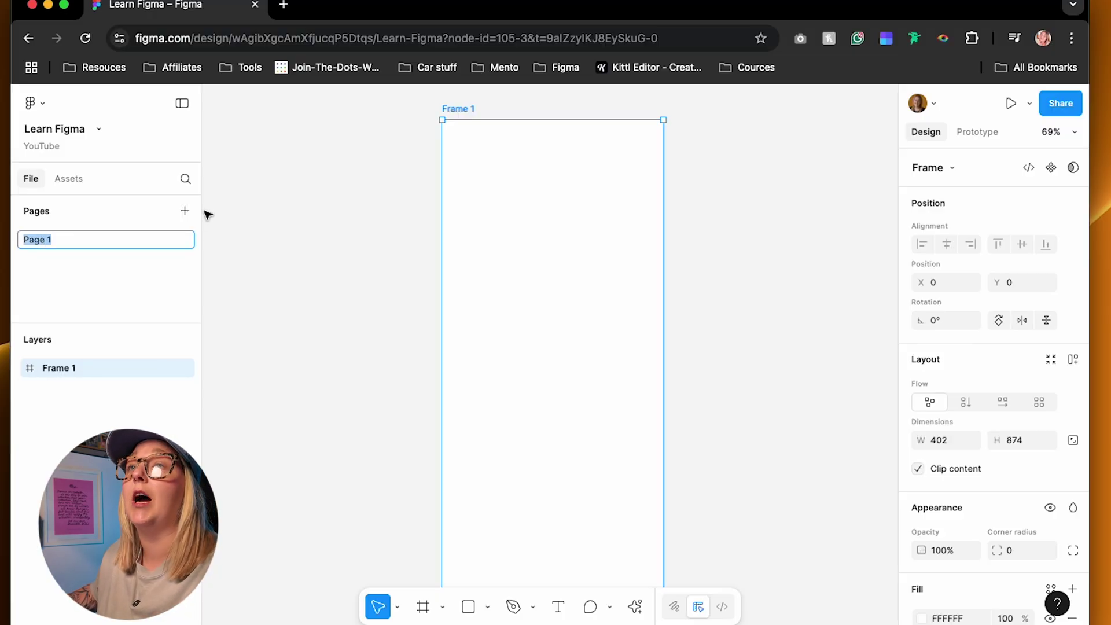
pyautogui.click(185, 209)
pyautogui.doubleClick(38, 265)
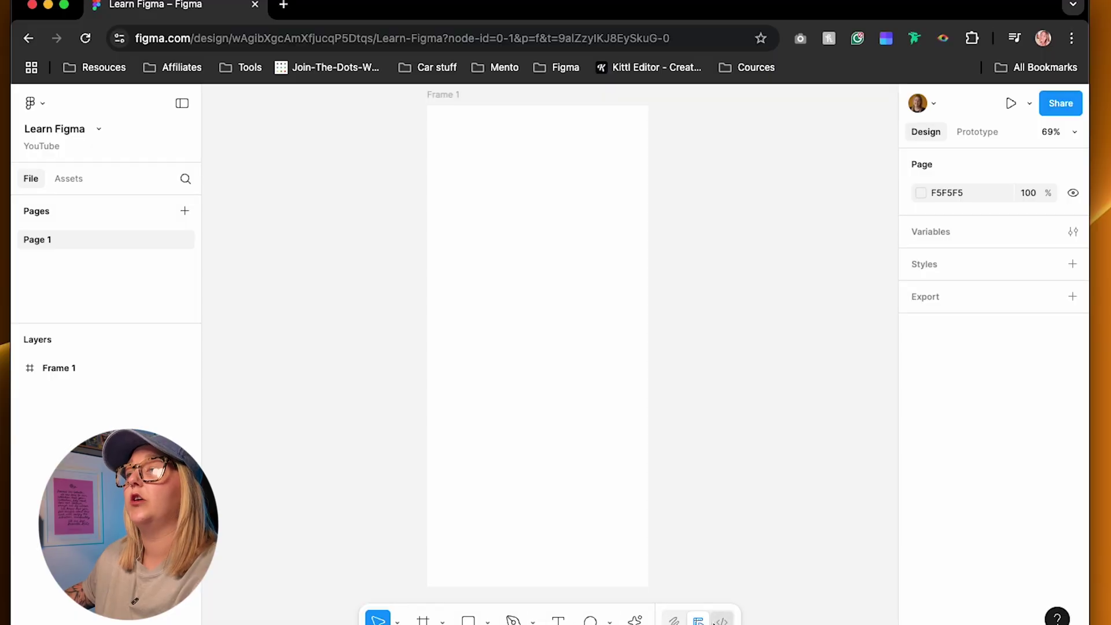
pyautogui.click(443, 619)
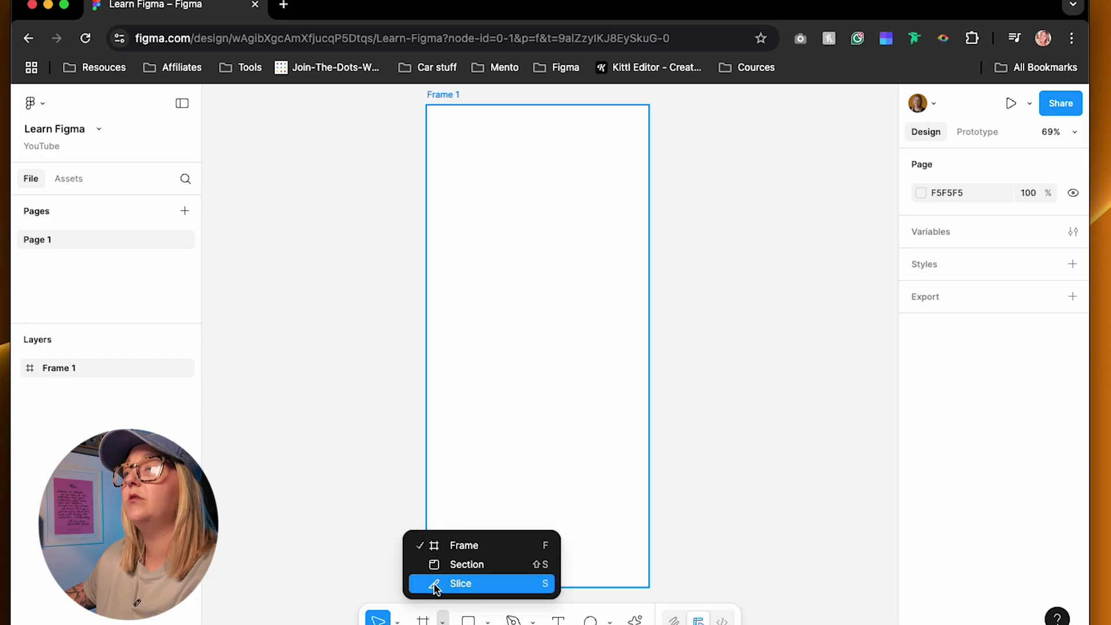
pyautogui.press('Escape')
pyautogui.press('r')
pyautogui.click(487, 621)
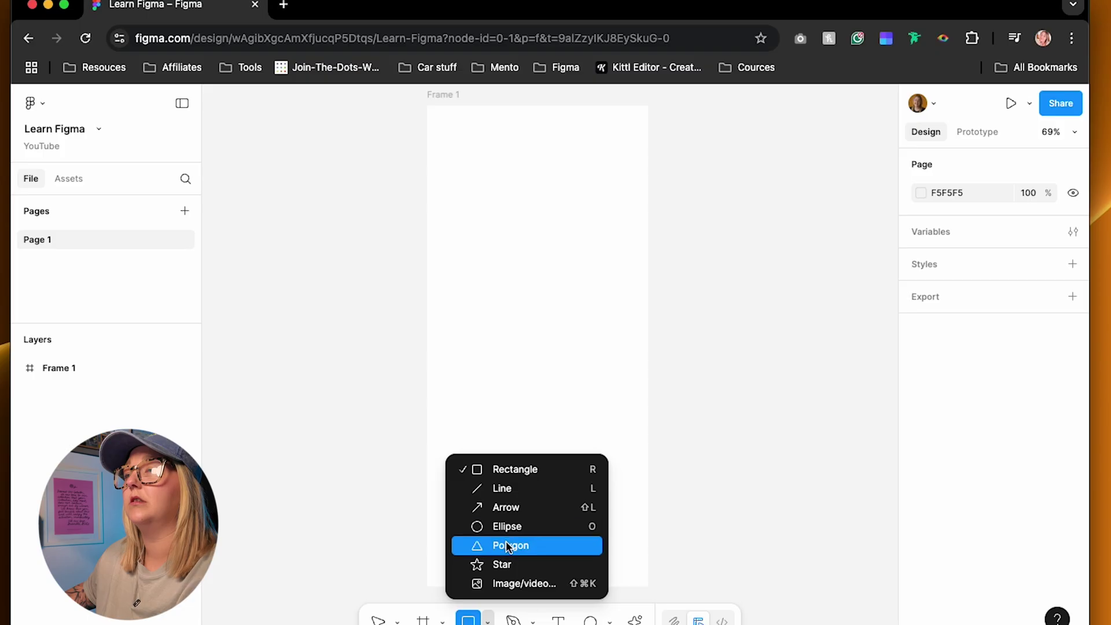
pyautogui.click(513, 621)
pyautogui.click(532, 620)
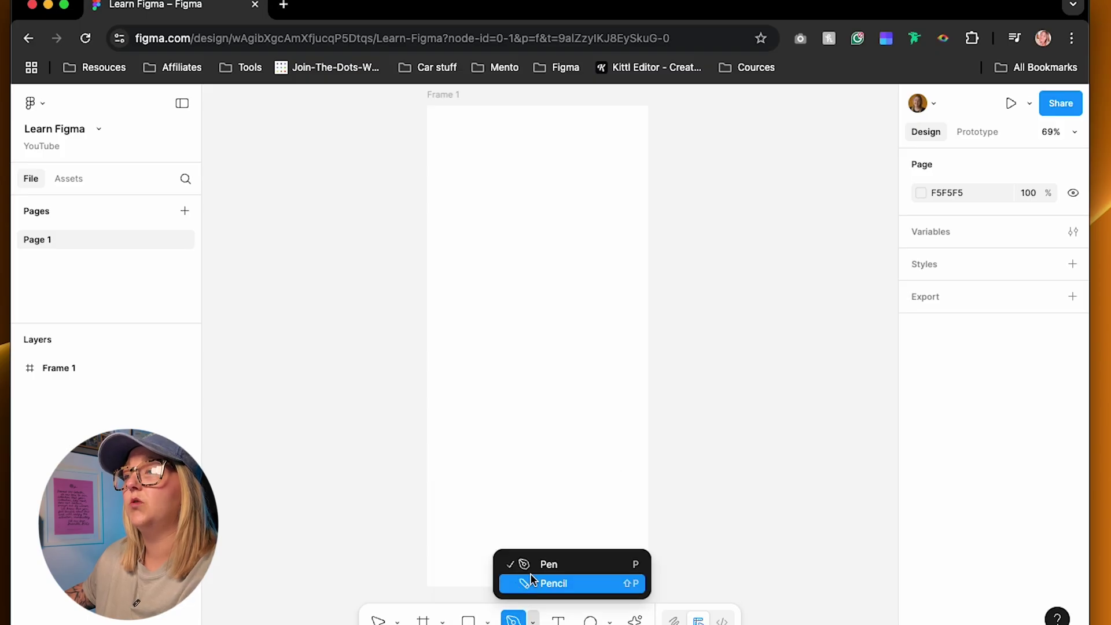
pyautogui.press('t')
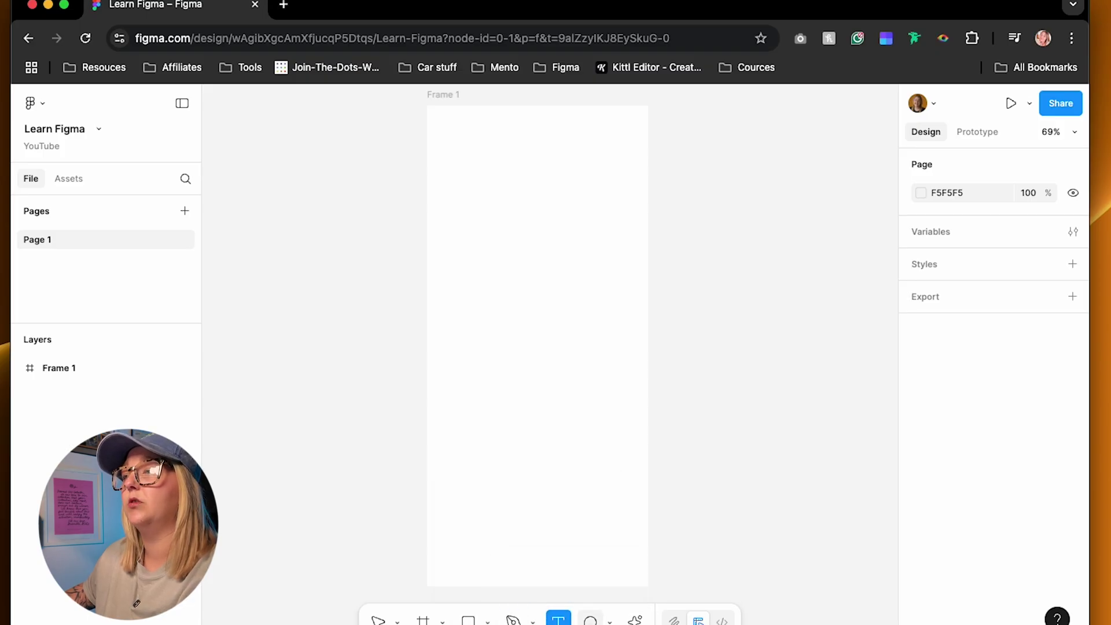
pyautogui.click(634, 620)
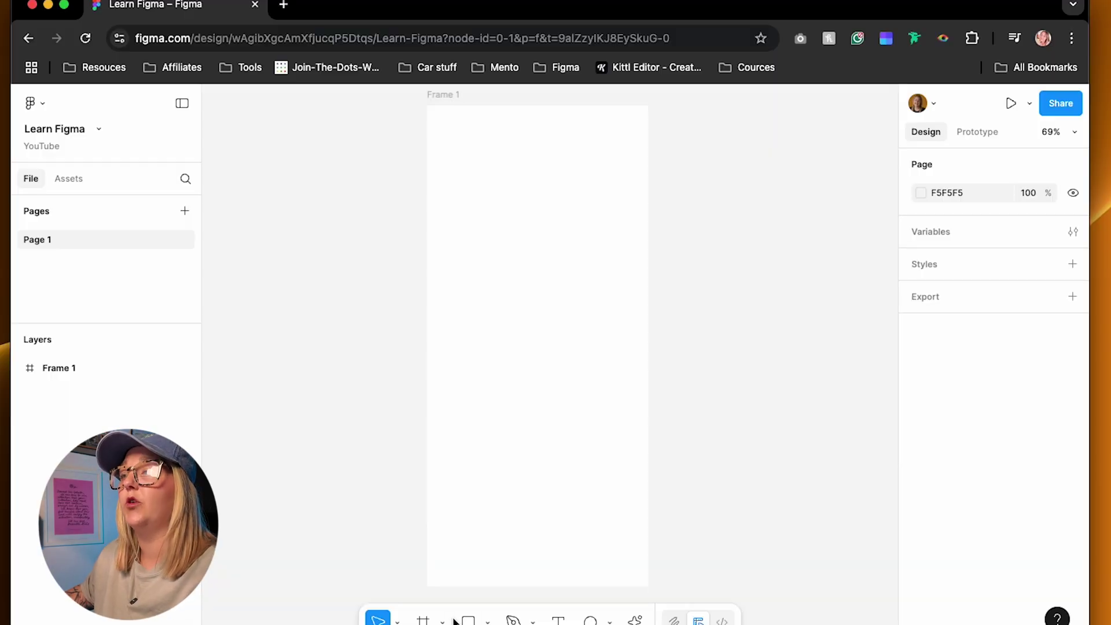
pyautogui.click(459, 620)
# Draw a 177×80 frame, Frame 2, beside the phone, discarding a stray test rectangle
pyautogui.moveTo(446, 345); pyautogui.dragTo(580, 422)
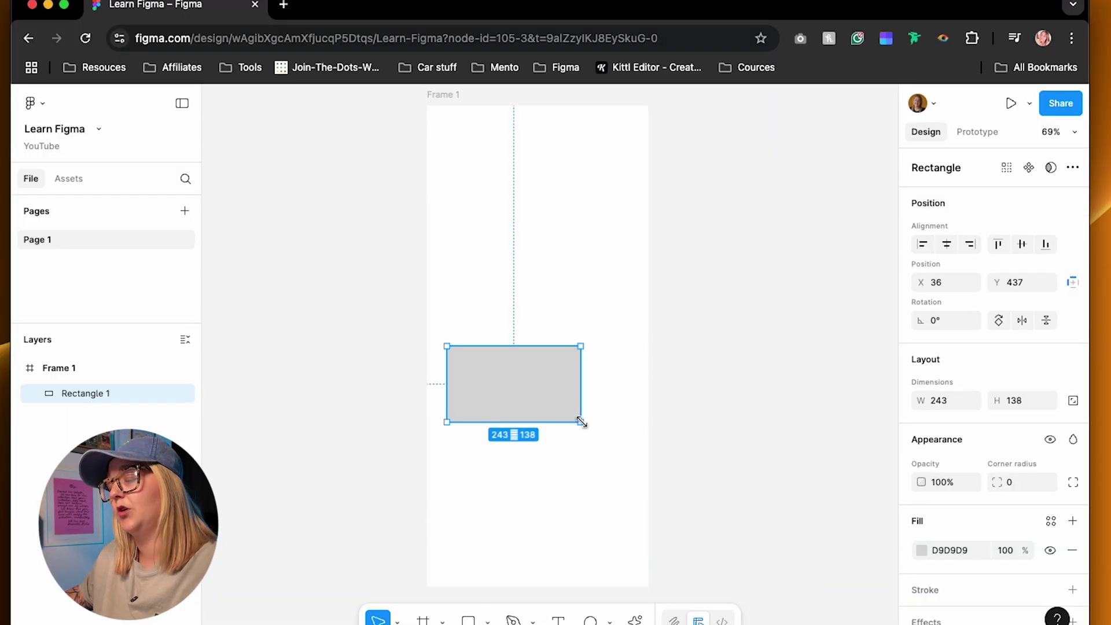
pyautogui.press('Delete')
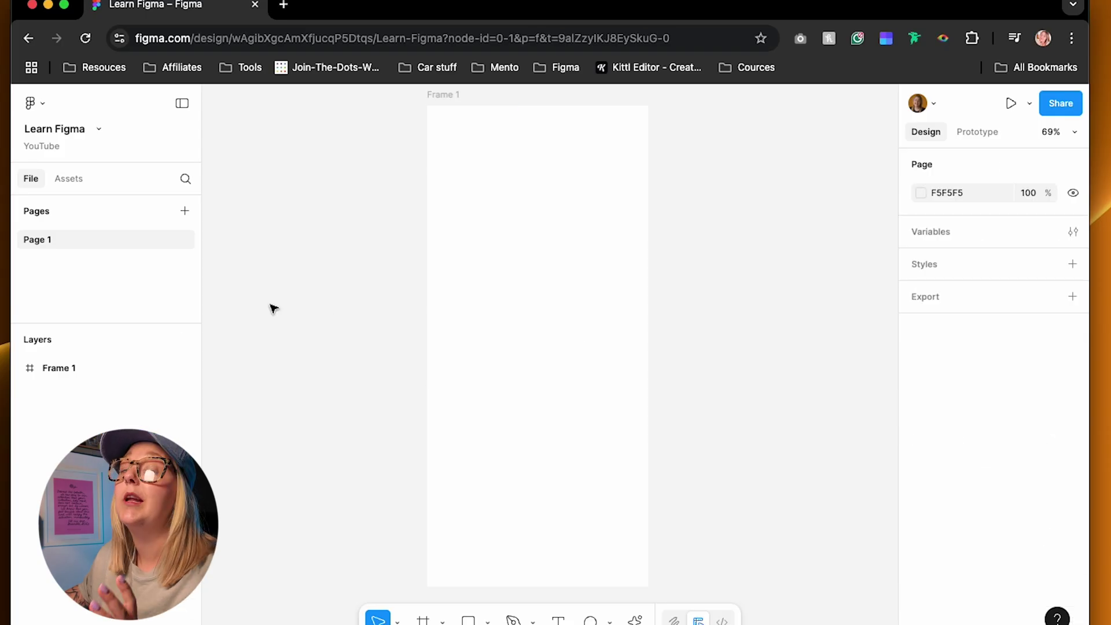
pyautogui.press('f')
pyautogui.moveTo(256, 304); pyautogui.dragTo(354, 348)
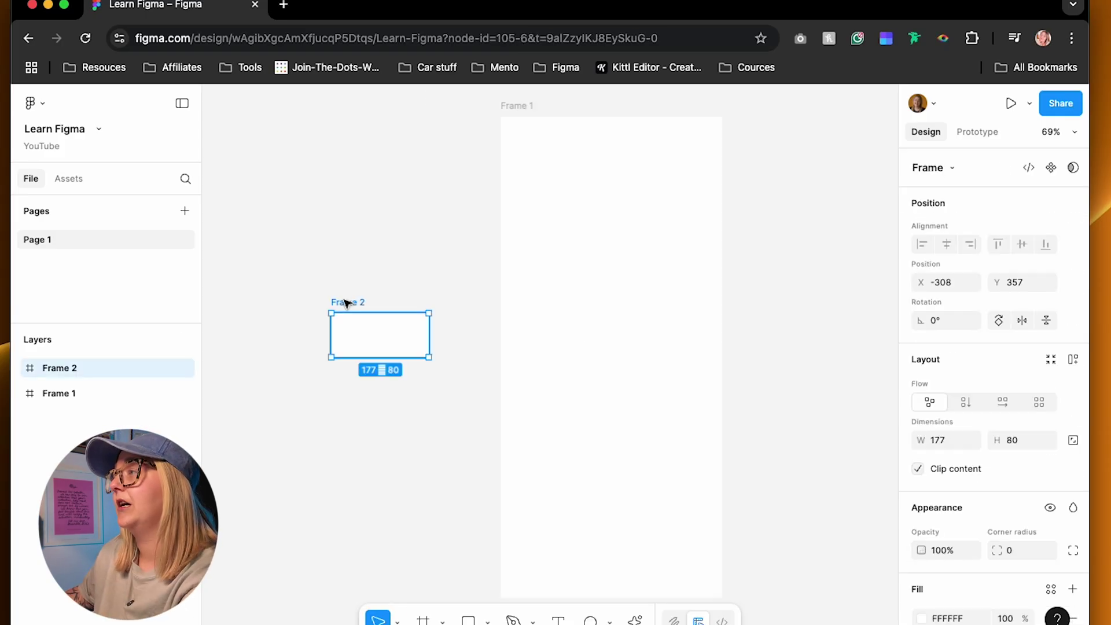
pyautogui.scroll(-5, 988, 494)
# Fill Frame 2 with bright green 37DA16
pyautogui.click(1051, 428)
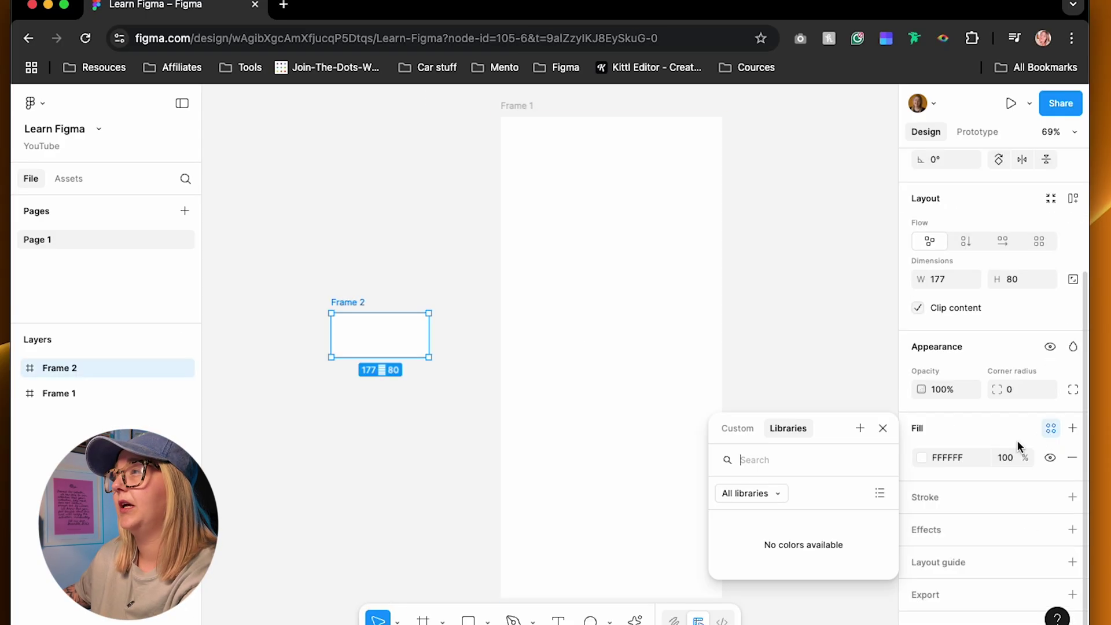
pyautogui.click(736, 426)
pyautogui.click(774, 450)
pyautogui.click(831, 269)
pyautogui.moveTo(834, 265); pyautogui.dragTo(854, 302)
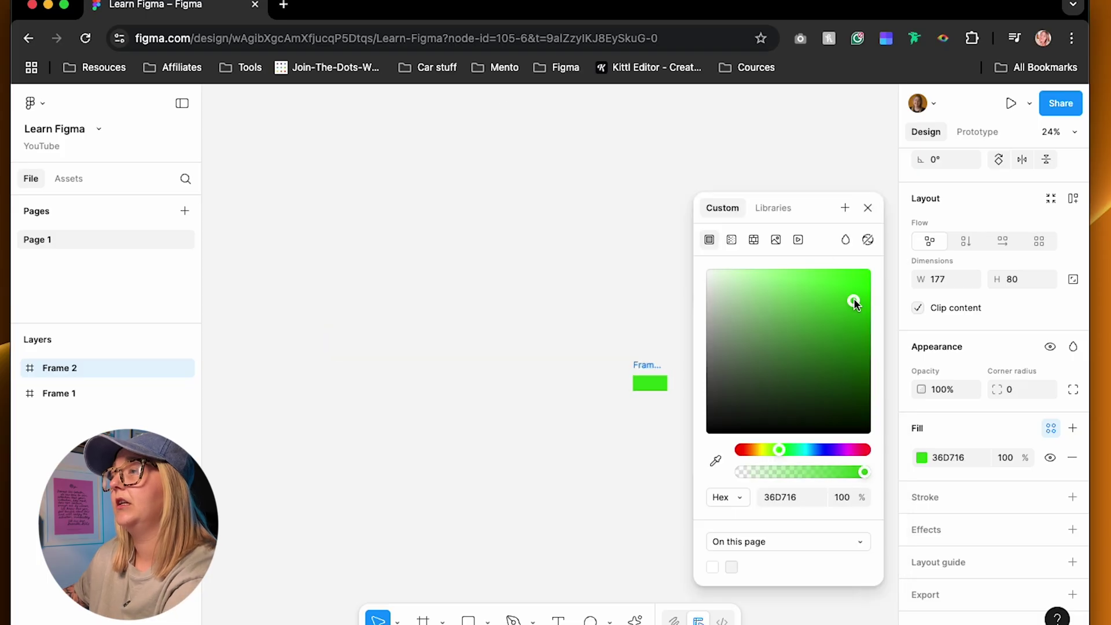
pyautogui.click(362, 278)
pyautogui.hotkey('shift', '1')
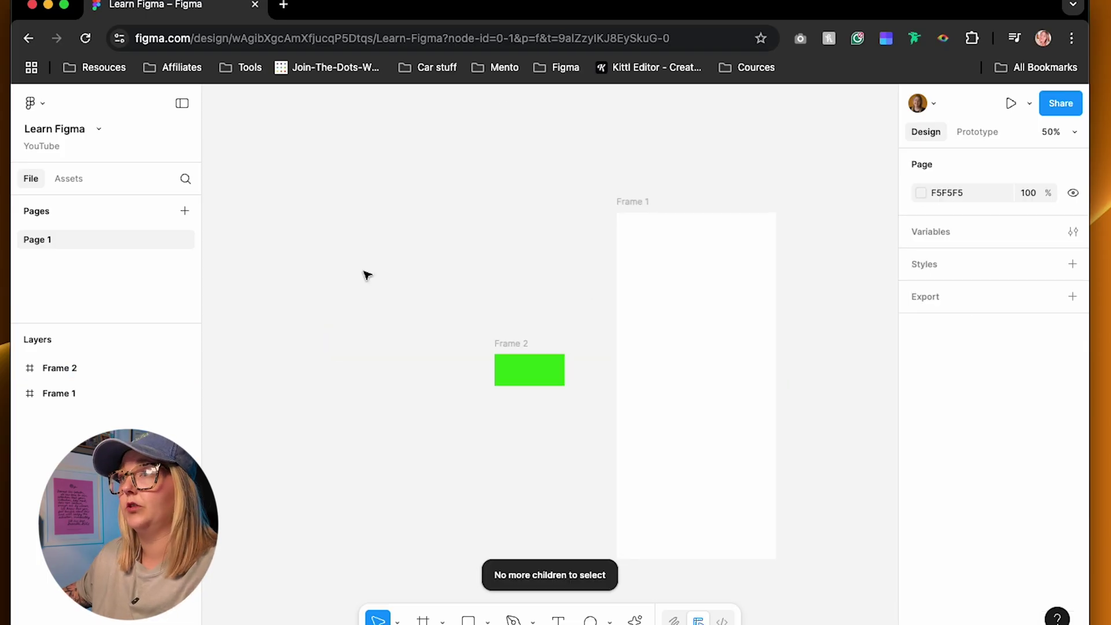
pyautogui.press('super+equal')
pyautogui.press('super+equal')
# Add the text 'Sign up' and centre it inside Frame 2
pyautogui.press('t')
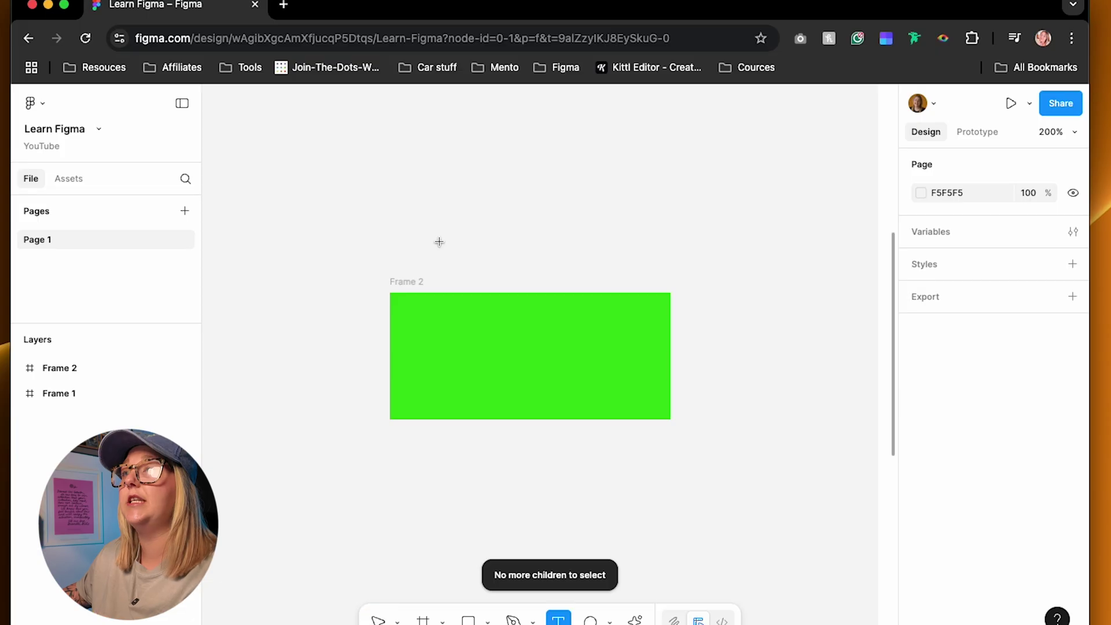
pyautogui.click(440, 242)
pyautogui.write('Sign up')
pyautogui.press('Escape')
pyautogui.moveTo(471, 254); pyautogui.dragTo(536, 356)
pyautogui.click(372, 262)
pyautogui.click(405, 286)
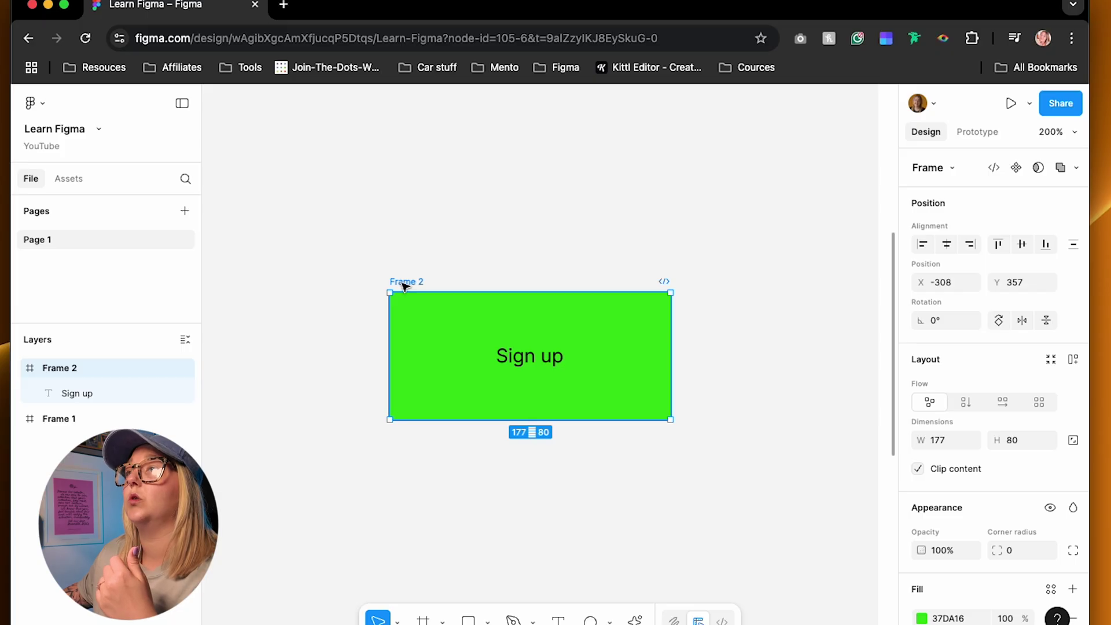
pyautogui.click(489, 355)
pyautogui.click(430, 300)
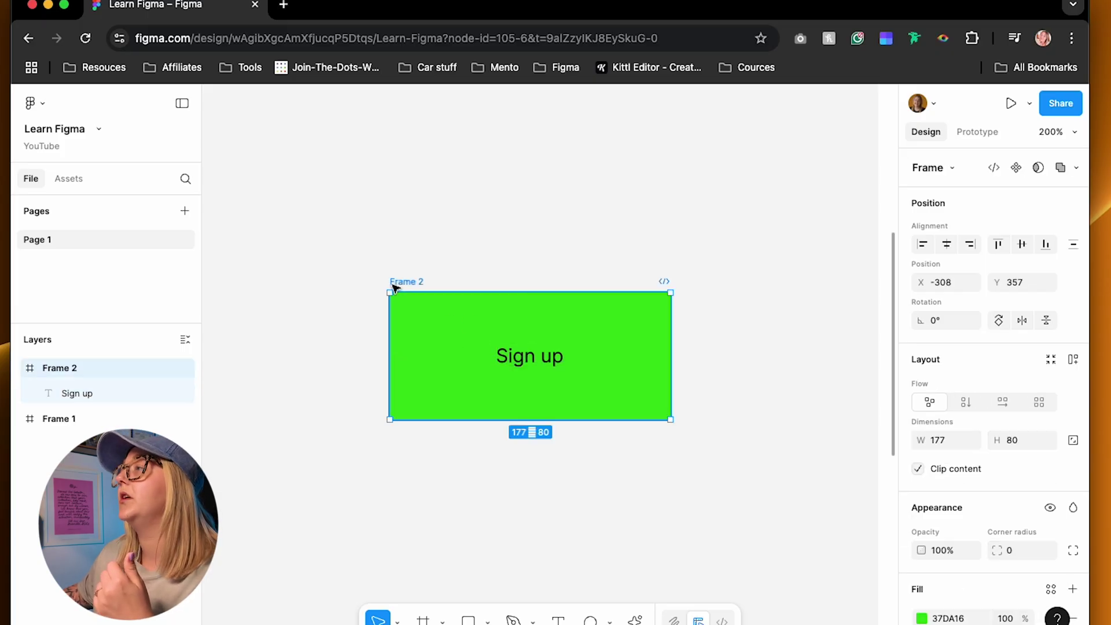
# Give Frame 2 auto layout with 16 horizontal and 8 vertical padding, and corner radius 24
pyautogui.click(1072, 360)
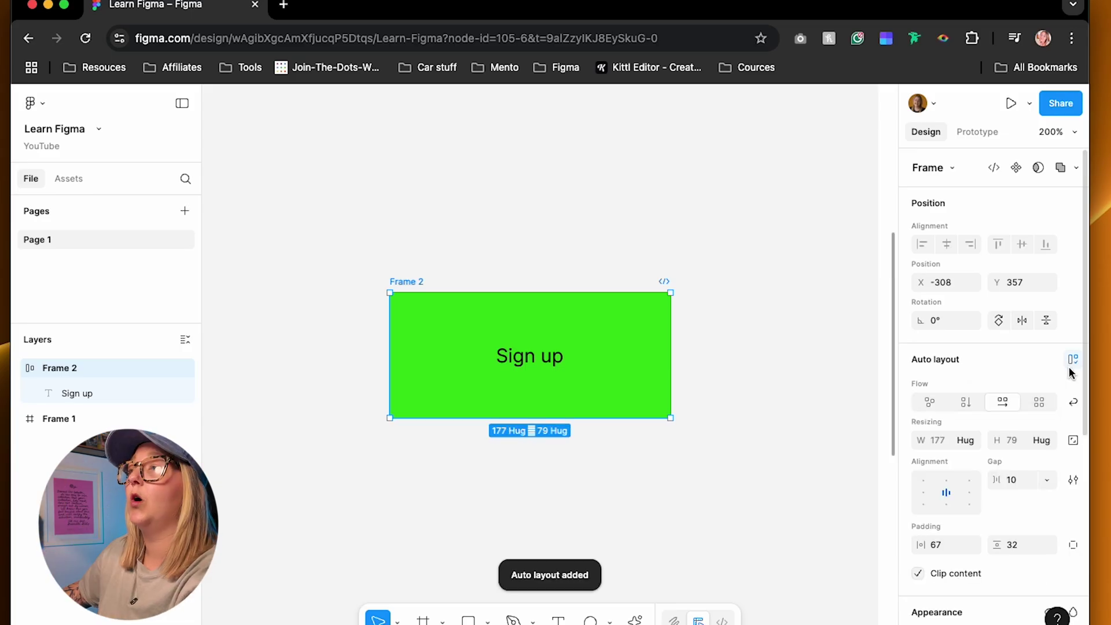
pyautogui.click(550, 365)
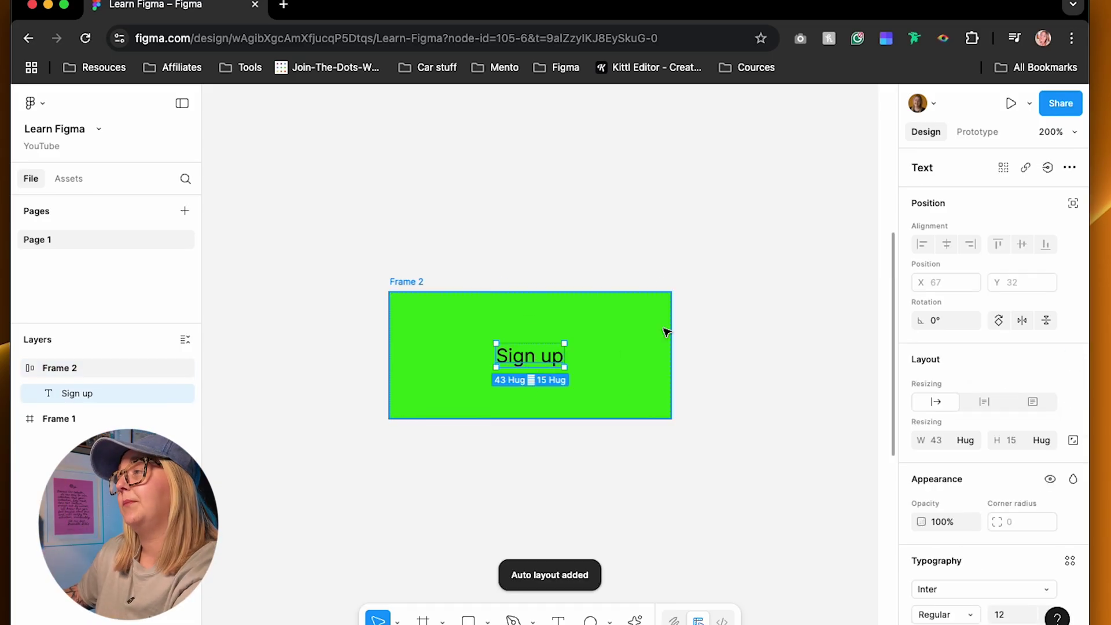
pyautogui.click(665, 330)
pyautogui.moveTo(925, 509); pyautogui.dragTo(926, 509)
pyautogui.click(1040, 511)
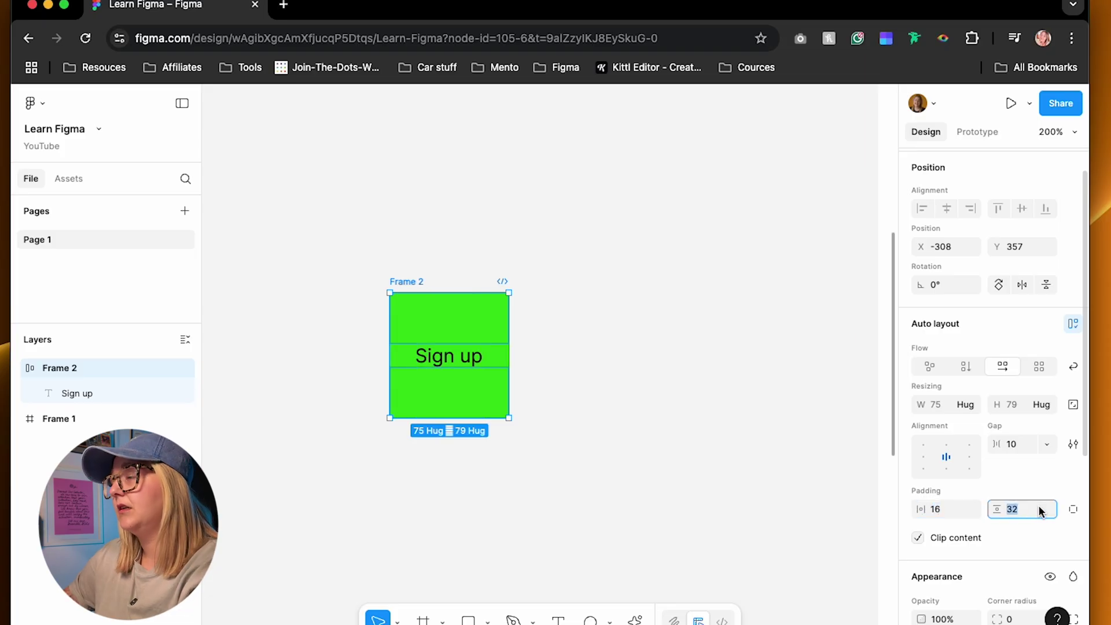
pyautogui.press('Return')
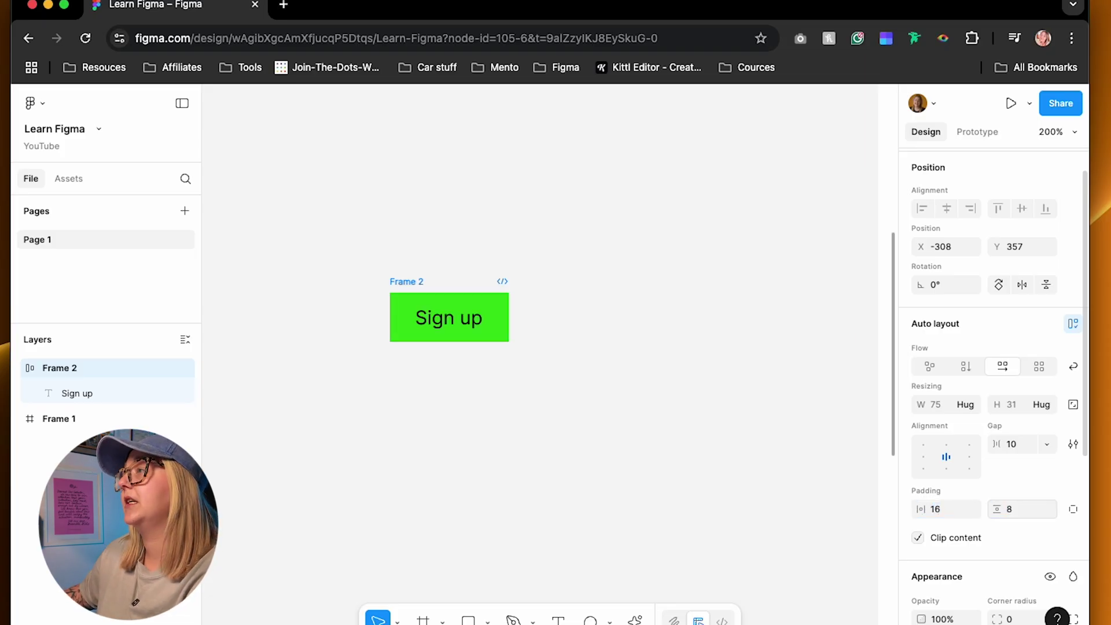
pyautogui.scroll(-3, 982, 388)
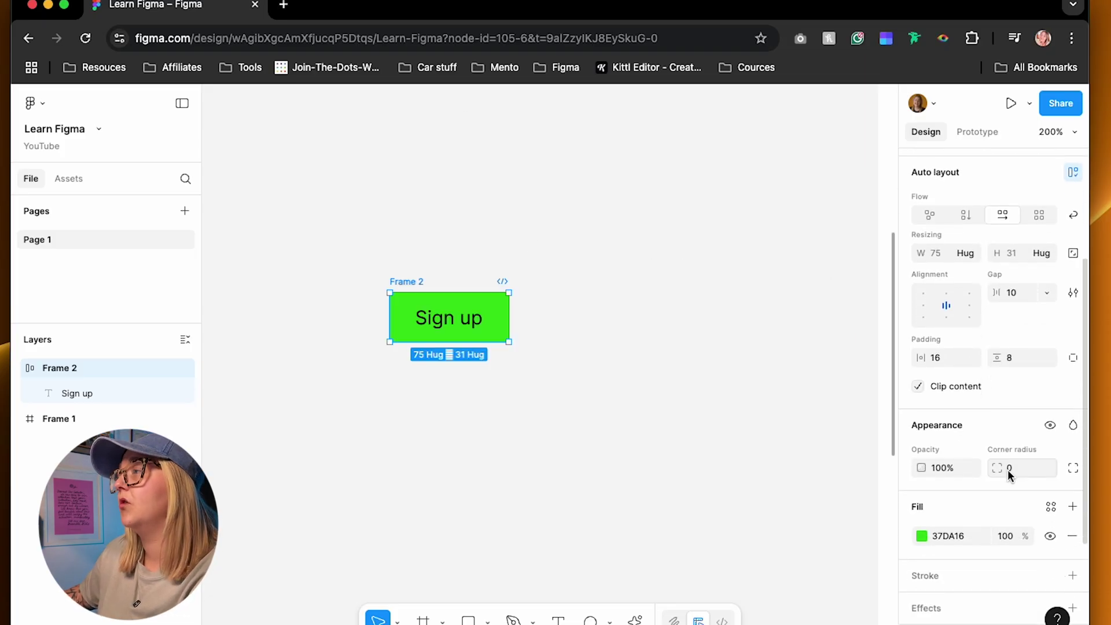
pyautogui.moveTo(1002, 469)
pyautogui.mouseDown()
pyautogui.moveTo(1039, 466)
pyautogui.moveTo(991, 469)
pyautogui.mouseUp()
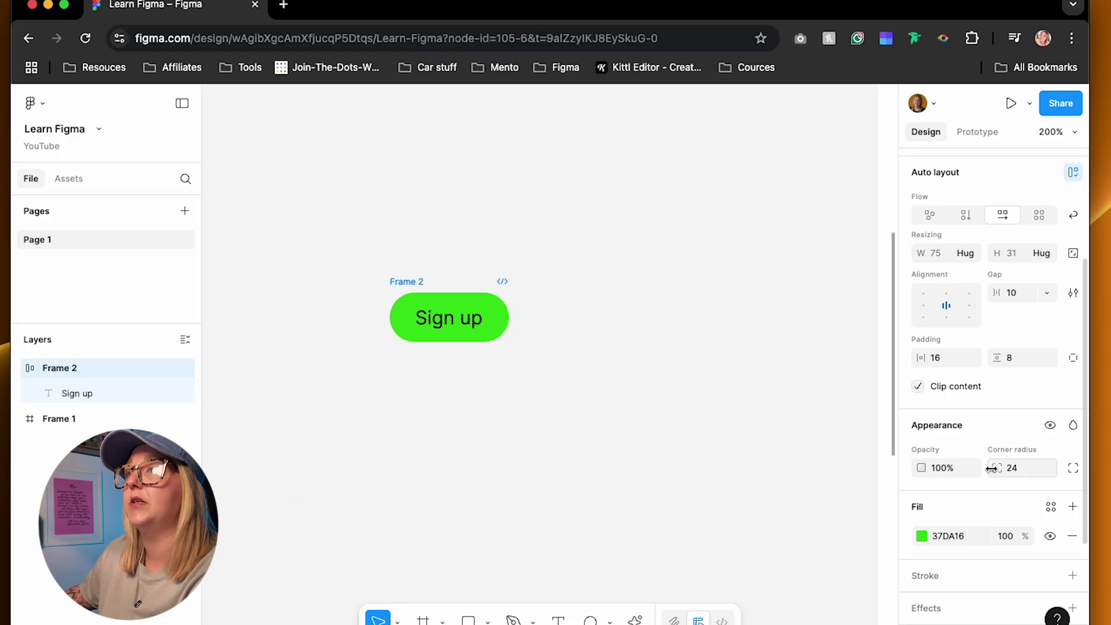
pyautogui.click(608, 301)
# Rename Frame 2 to 'buttom'
pyautogui.click(405, 282)
pyautogui.write('buttom')
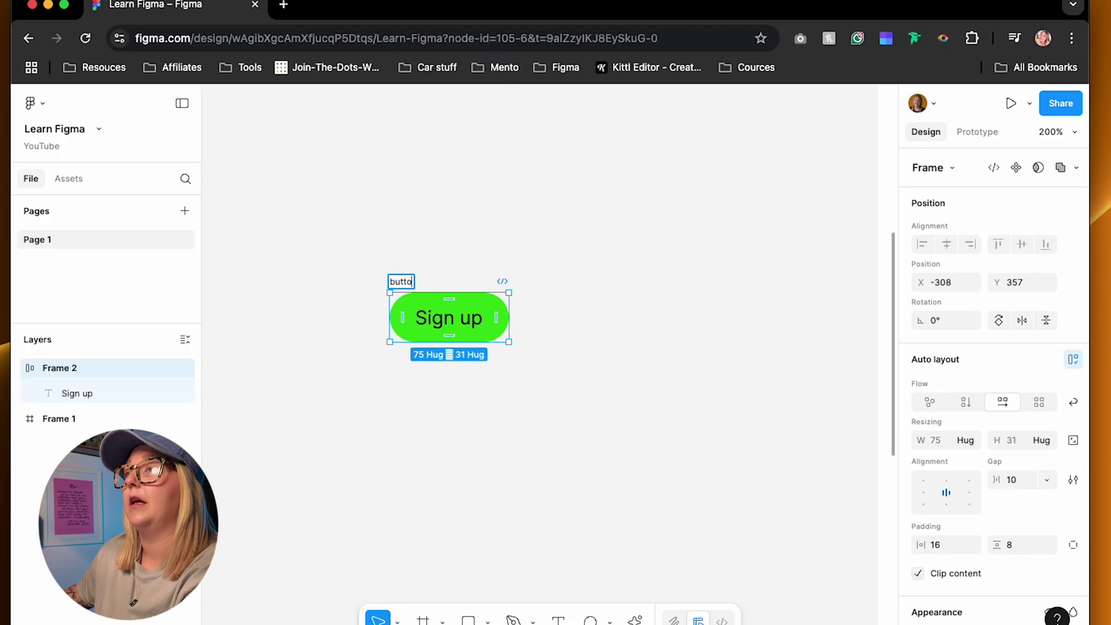
pyautogui.press('Return')
# Make the Sign up label bold with a white FFFFFF fill
pyautogui.doubleClick(463, 324)
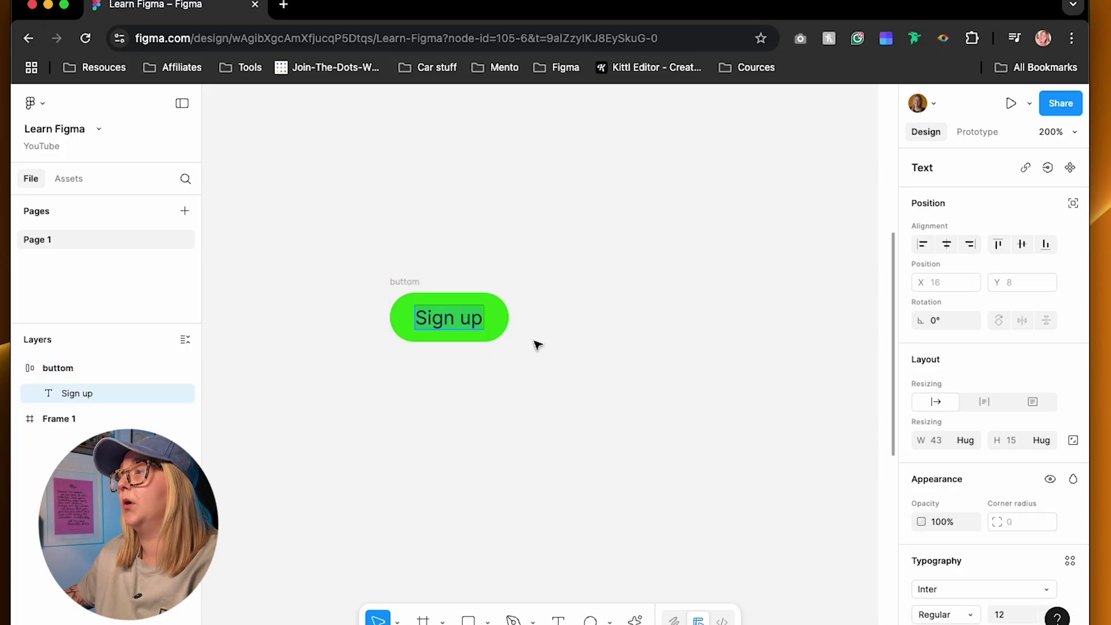
pyautogui.press('super+b')
pyautogui.scroll(-5, 960, 461)
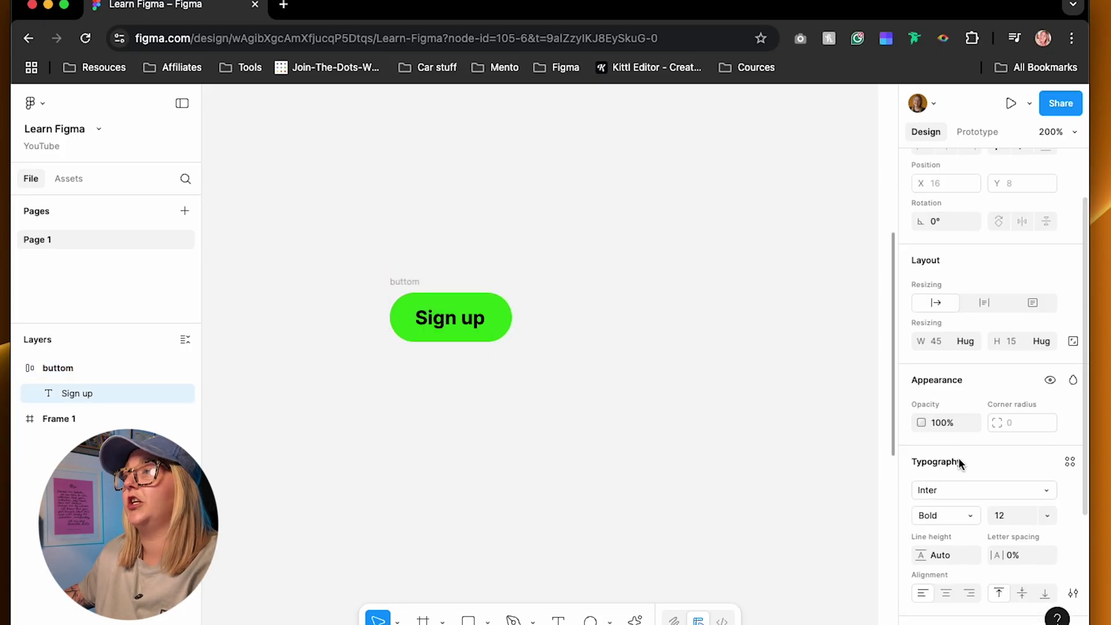
pyautogui.click(921, 498)
pyautogui.write('ffffff')
pyautogui.press('Return')
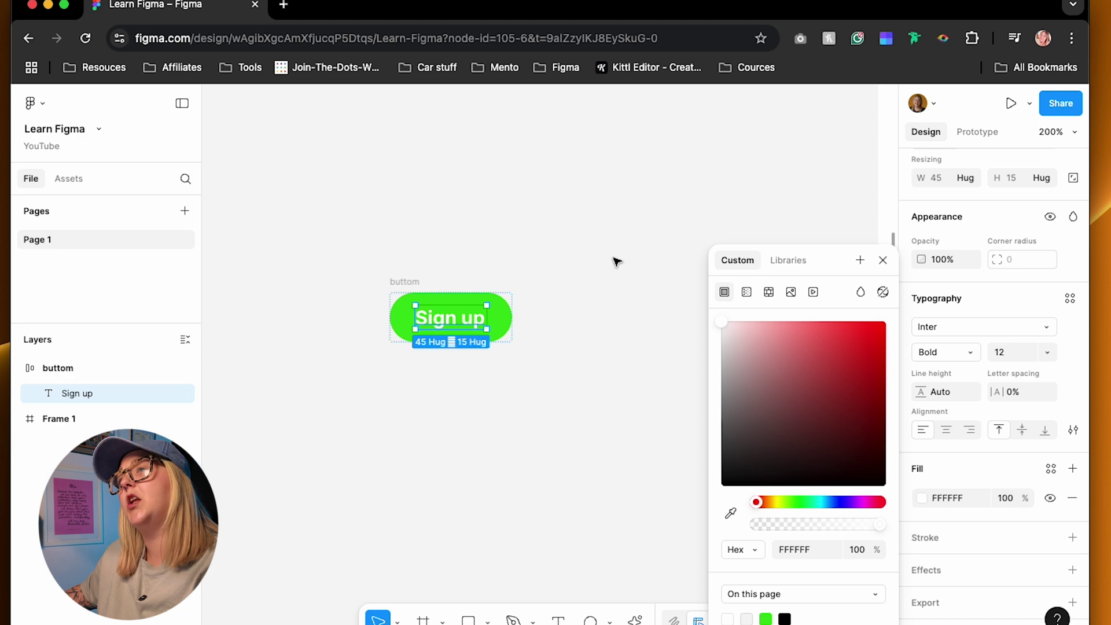
pyautogui.click(583, 303)
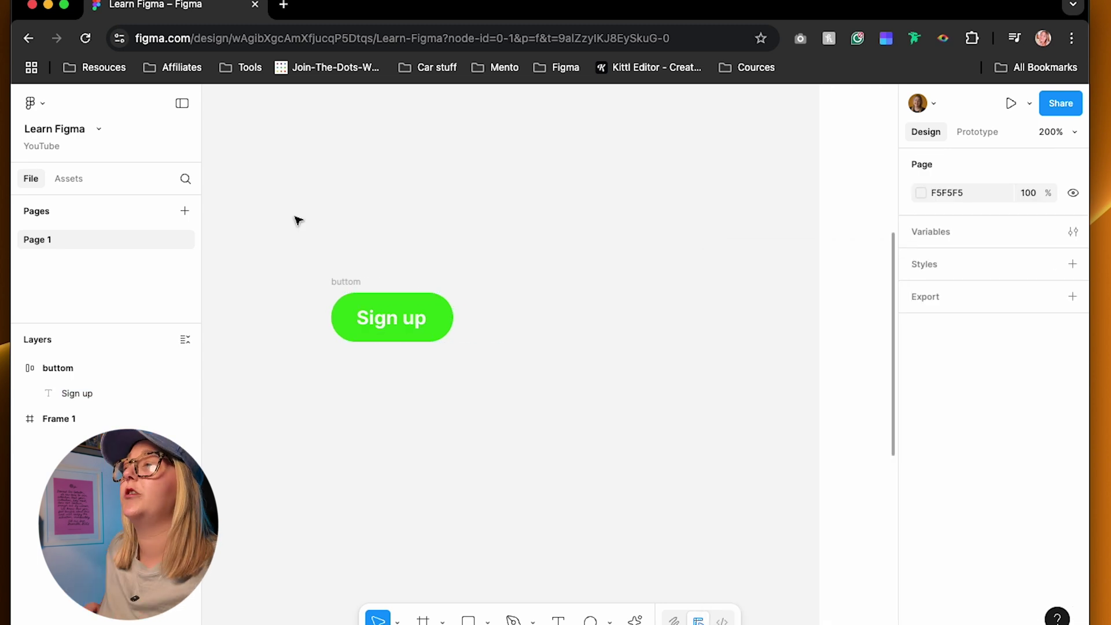
# Widen the button frame and zoom back to 100%
pyautogui.hscroll(-3, 298, 220)
pyautogui.click(558, 317)
pyautogui.moveTo(618, 317); pyautogui.dragTo(489, 324)
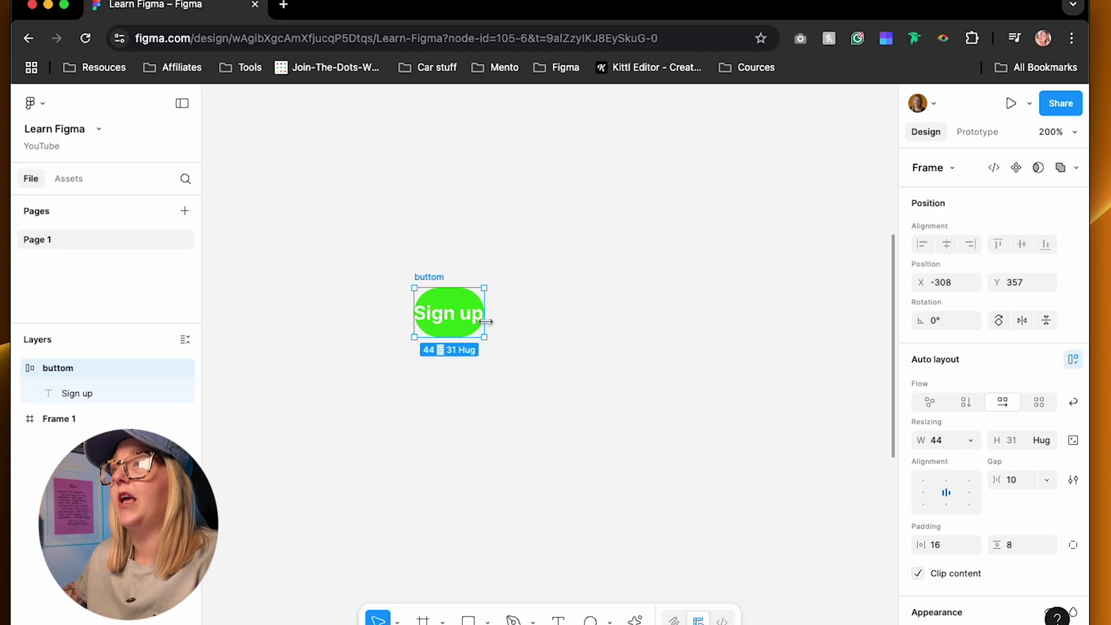
pyautogui.click(254, 275)
pyautogui.hotkey('shift', '0')
# At 50% zoom, drop the Sign up button at the exact centre of Frame 1
pyautogui.press('-')
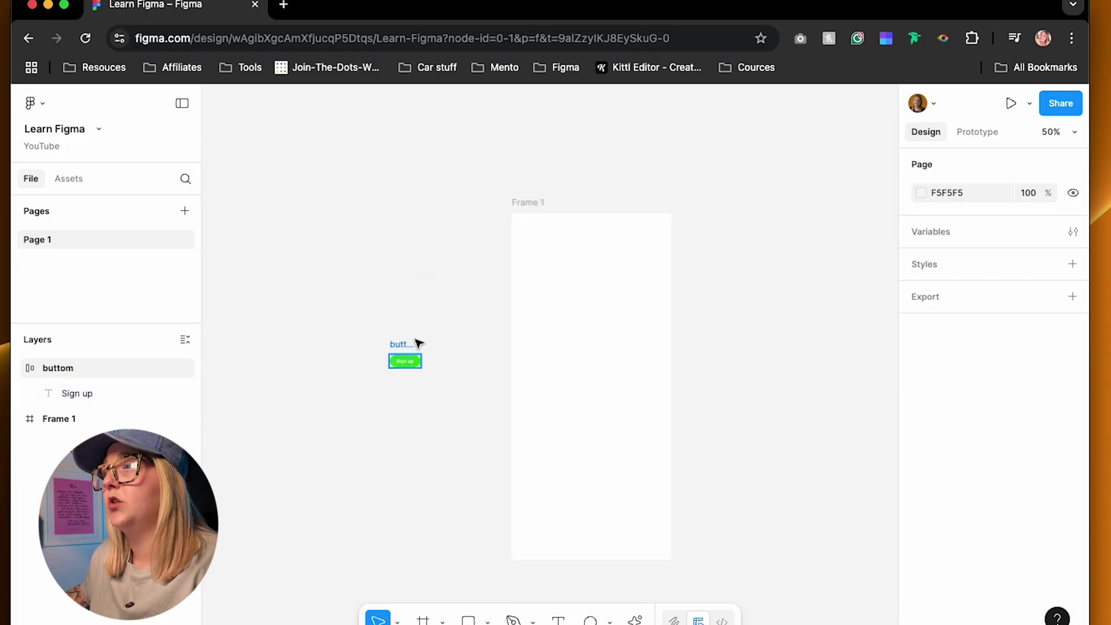
pyautogui.moveTo(419, 342); pyautogui.dragTo(590, 365)
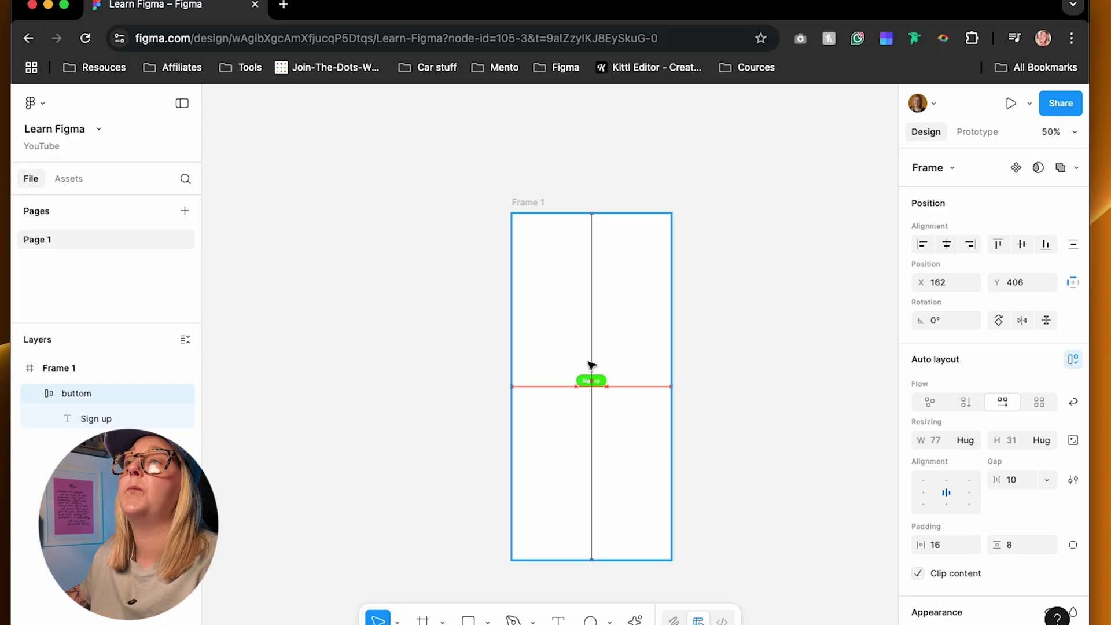
pyautogui.click(488, 345)
# Duplicate Frame 1 as Frame 2 to its right
pyautogui.hscroll(5, 459, 177)
pyautogui.hscroll(-3, 459, 177)
pyautogui.click(427, 180)
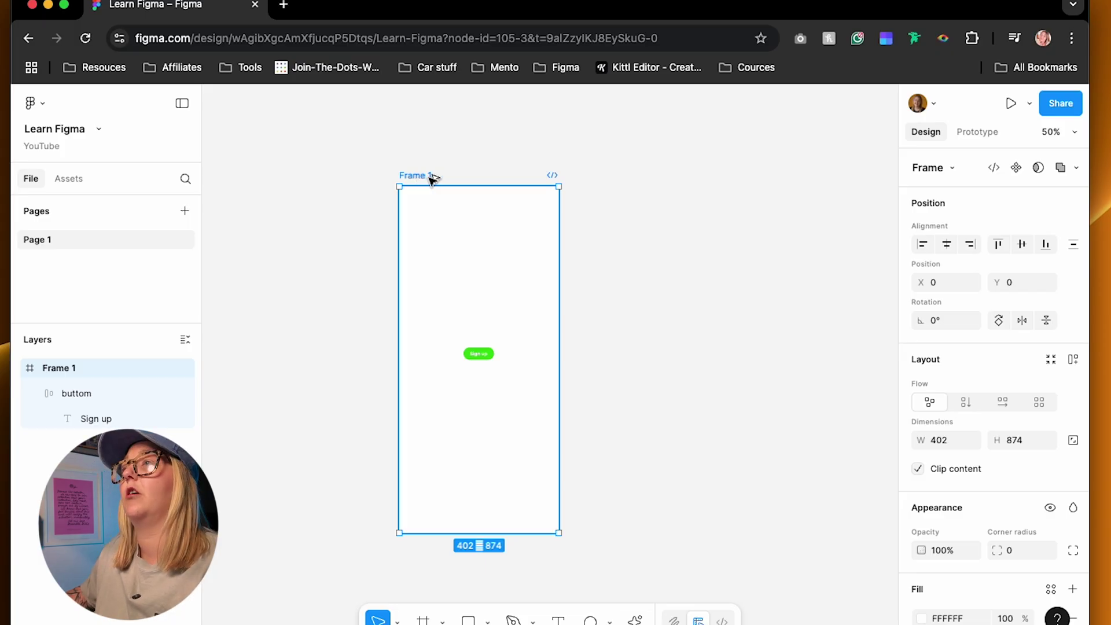
pyautogui.moveTo(433, 178); pyautogui.dragTo(602, 178)
# Change the Sign up button in Frame 2 to blue 164EDA and fit both frames in view
pyautogui.click(515, 151)
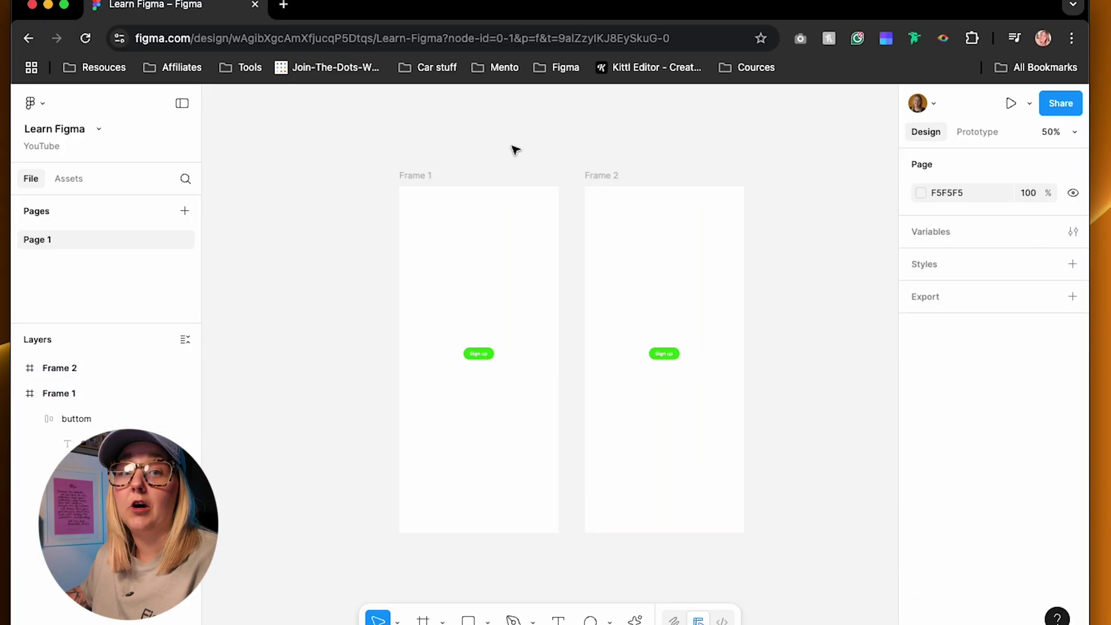
pyautogui.press('super+equal')
pyautogui.press('super+equal')
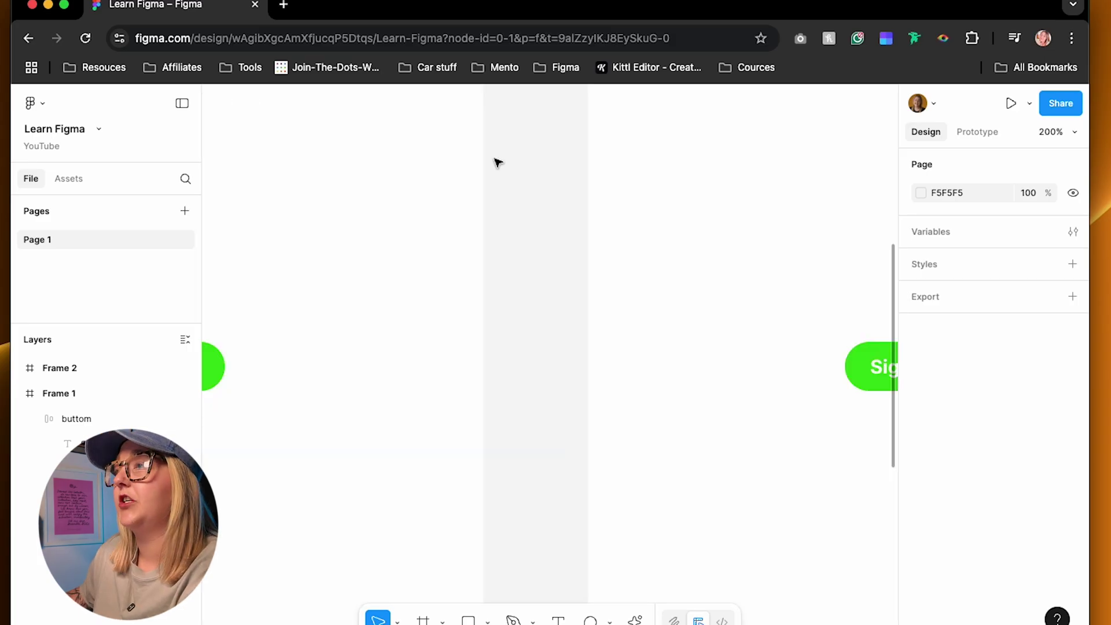
pyautogui.hscroll(-7, 496, 162)
pyautogui.click(644, 351)
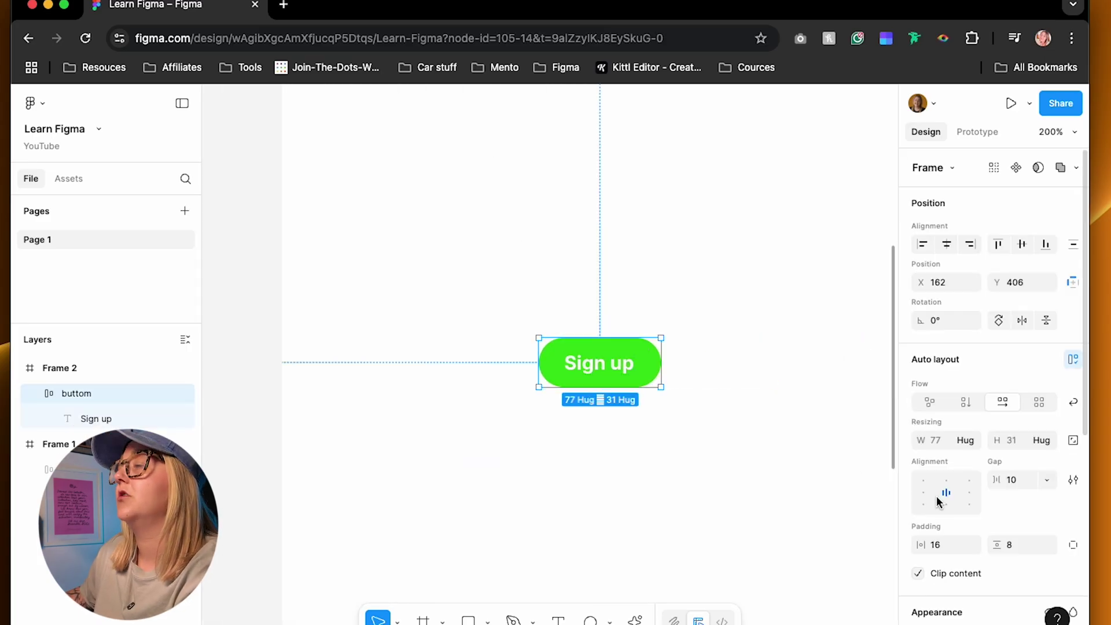
pyautogui.scroll(-5, 955, 347)
pyautogui.click(922, 364)
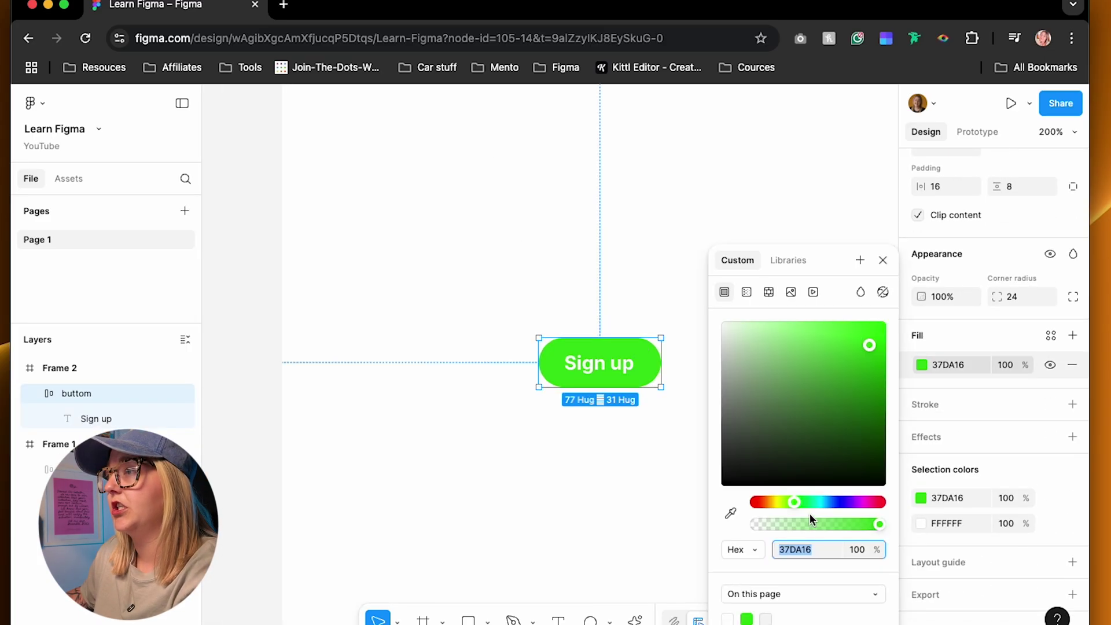
pyautogui.moveTo(829, 500); pyautogui.dragTo(833, 501)
pyautogui.click(447, 441)
pyautogui.hotkey('shift', '0')
pyautogui.moveTo(446, 440); pyautogui.dragTo(583, 479)
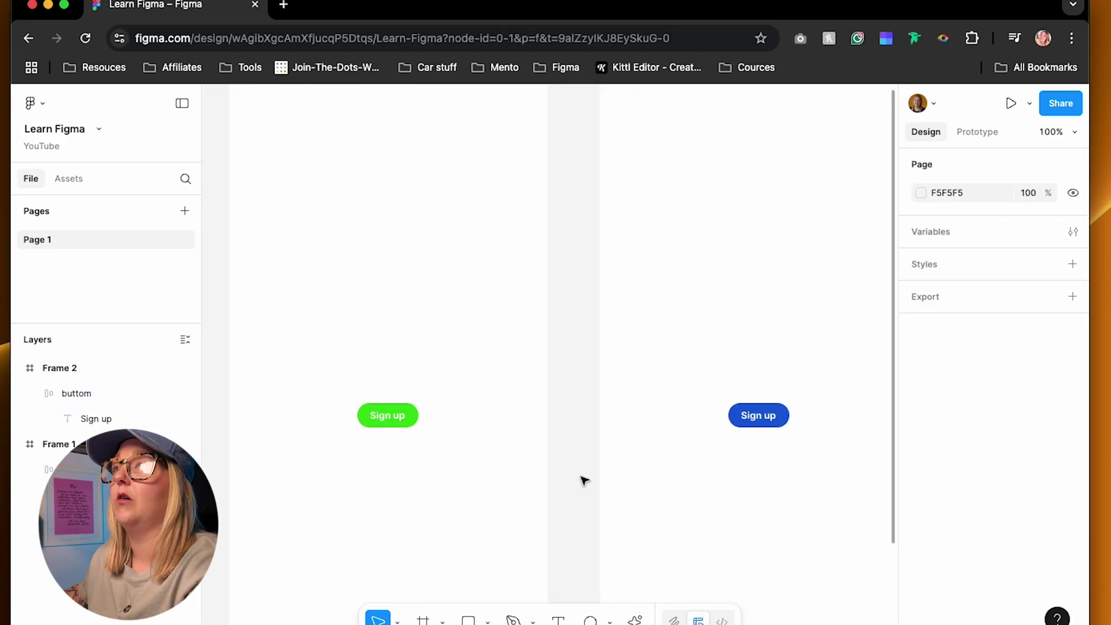
pyautogui.hotkey('shift', '1')
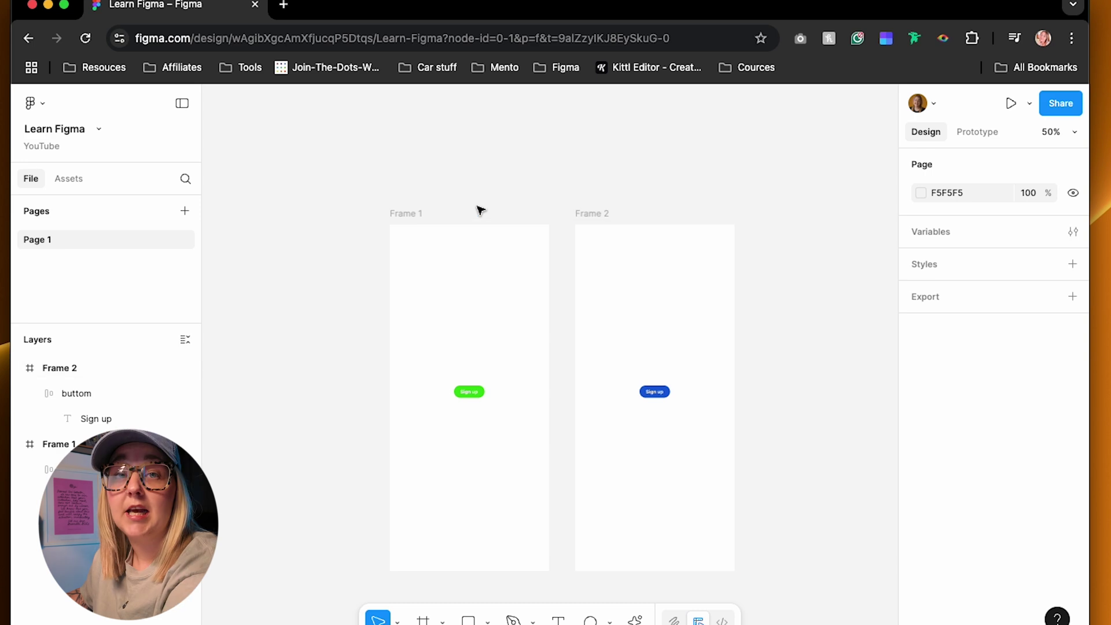
# Connect the green Sign up button to Frame 2 with On tap, Navigate to, Instant
pyautogui.click(468, 392)
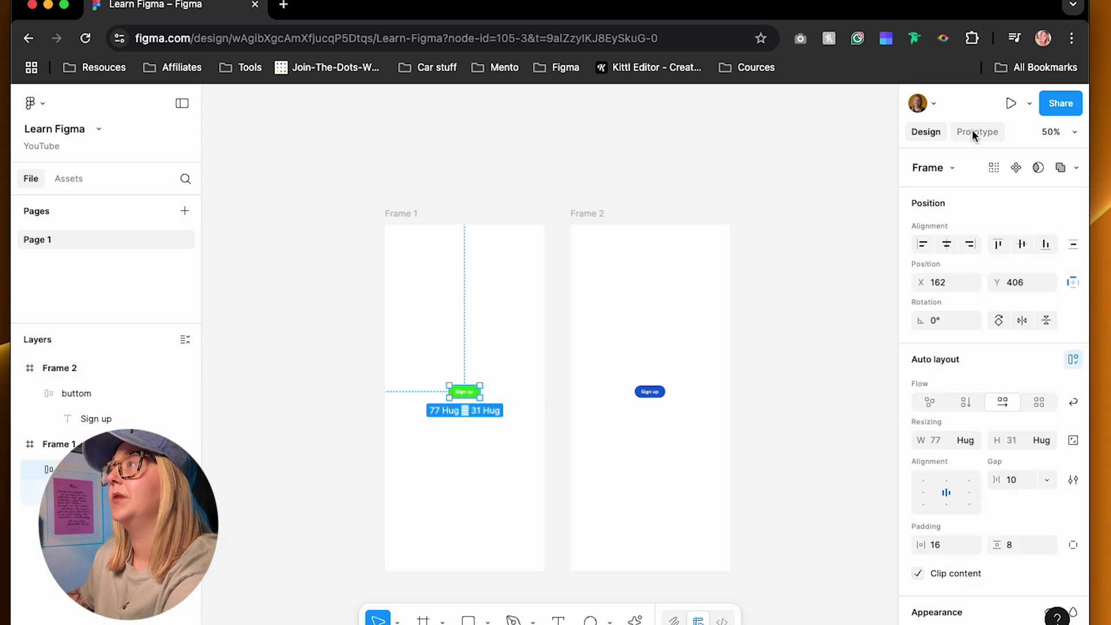
pyautogui.click(977, 133)
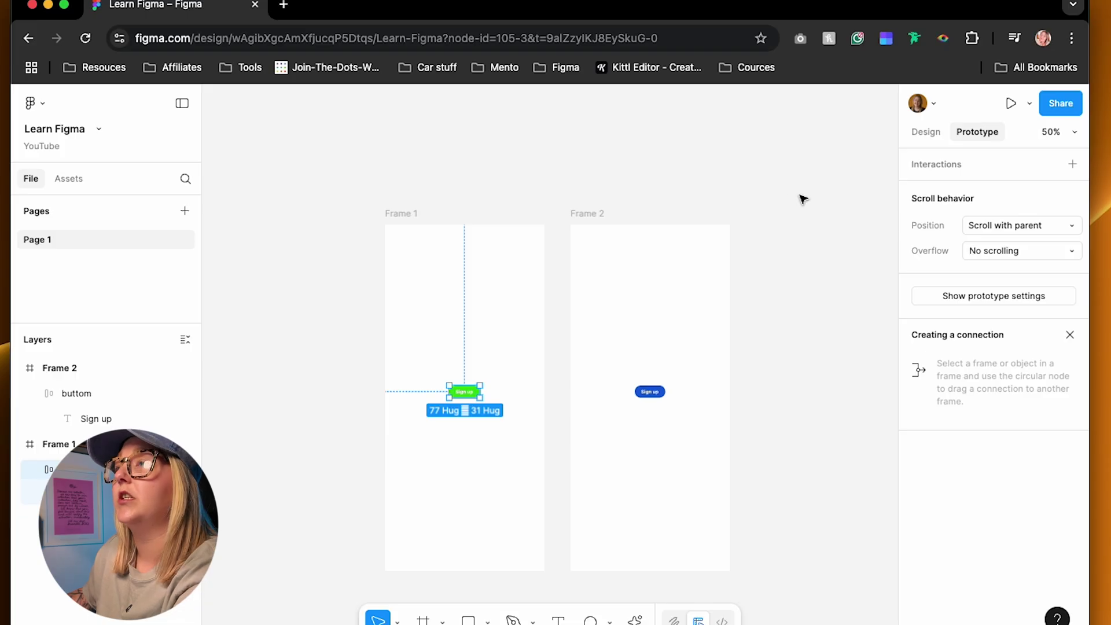
pyautogui.hotkey('shift', '2')
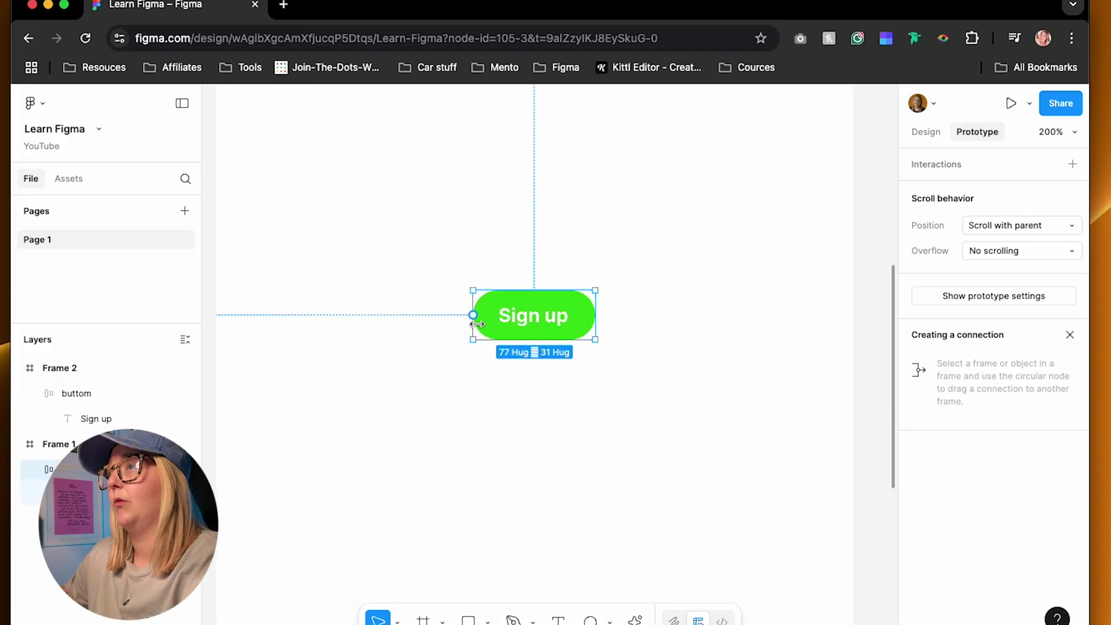
pyautogui.scroll(-5, 535, 293)
pyautogui.click(637, 330)
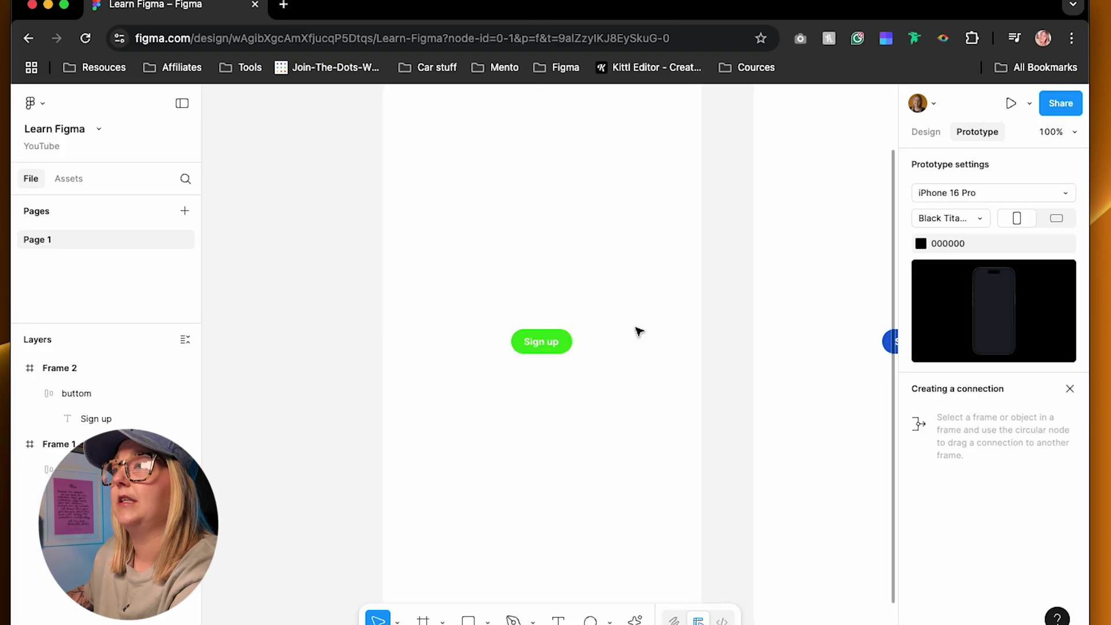
pyautogui.hscroll(3, 637, 329)
pyautogui.click(453, 341)
pyautogui.moveTo(458, 339); pyautogui.dragTo(692, 330)
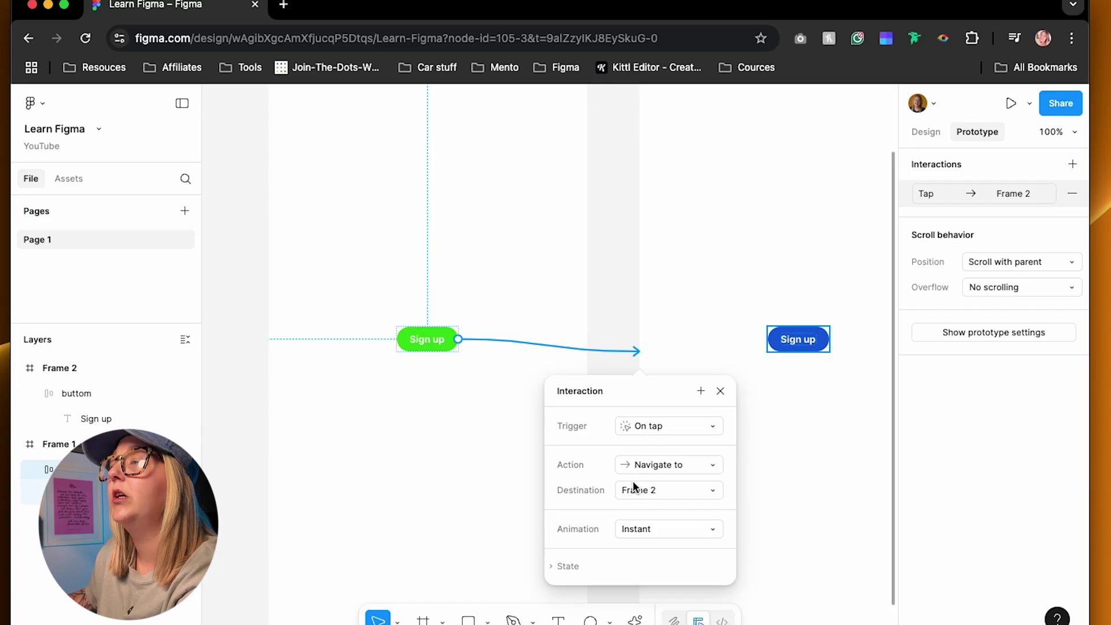
pyautogui.click(625, 529)
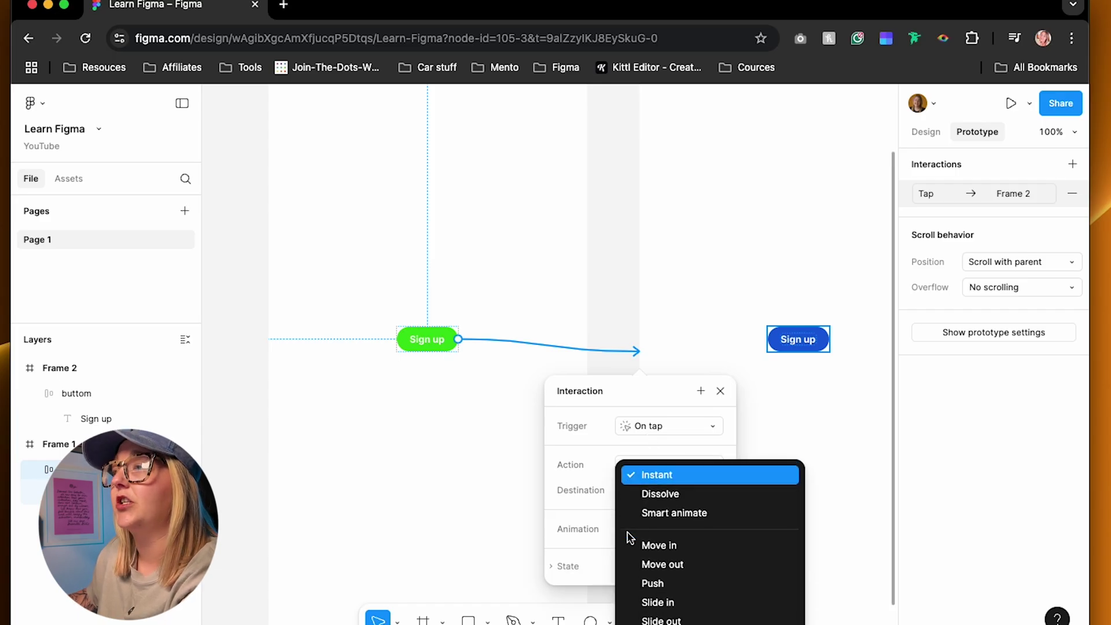
pyautogui.click(662, 475)
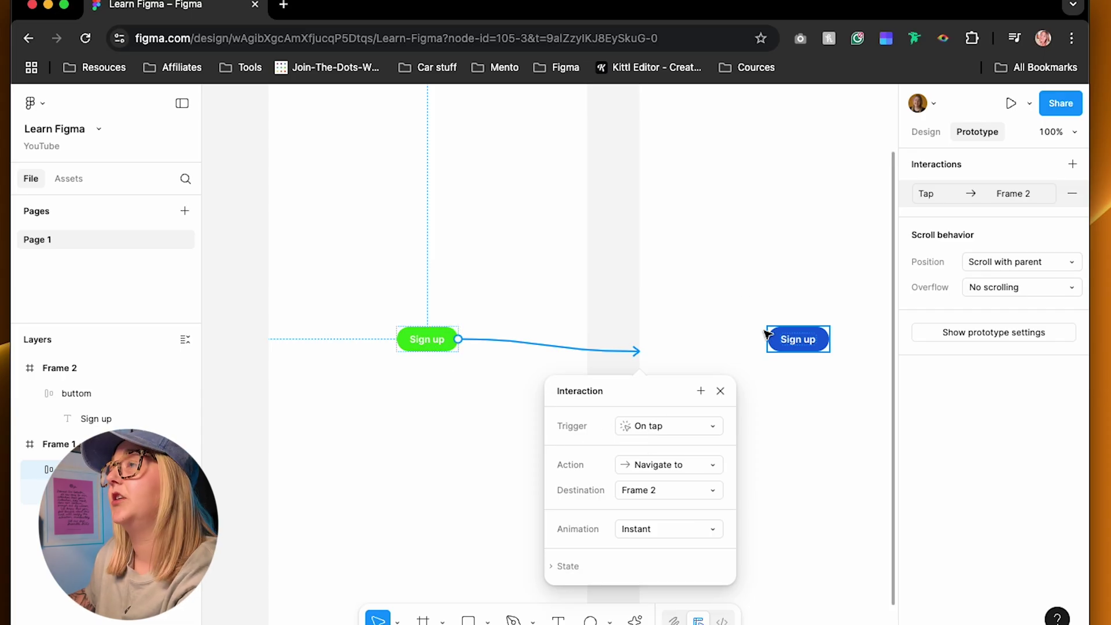
pyautogui.click(725, 329)
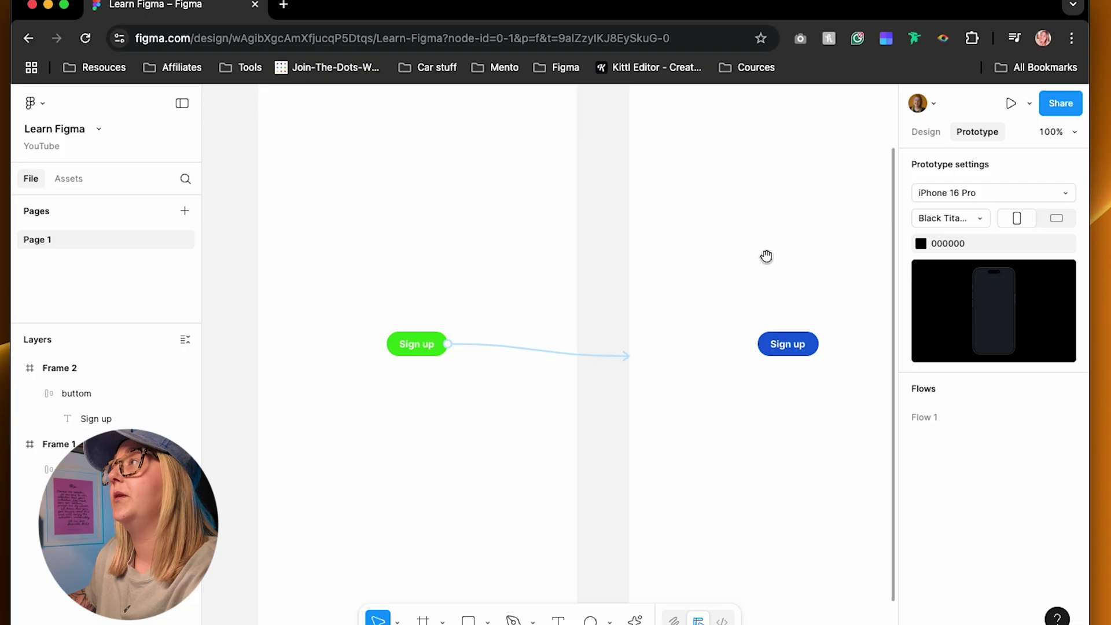
pyautogui.moveTo(766, 256); pyautogui.dragTo(711, 344)
# Preview the prototype, tapping the green Sign up to reach the blue screen
pyautogui.click(1011, 103)
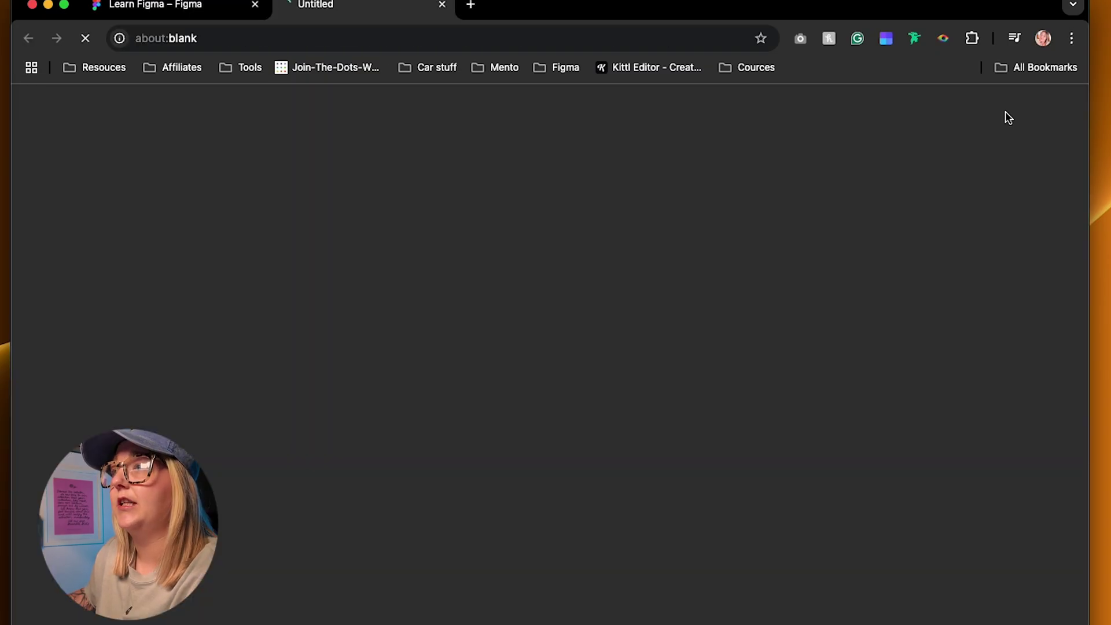
pyautogui.click(549, 360)
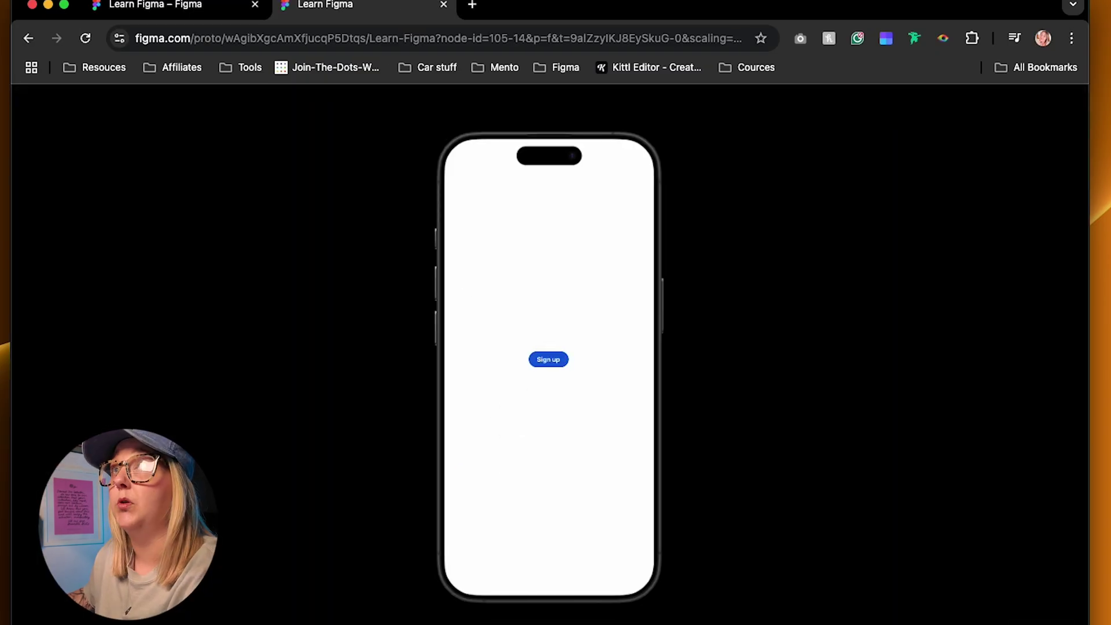
pyautogui.click(142, 6)
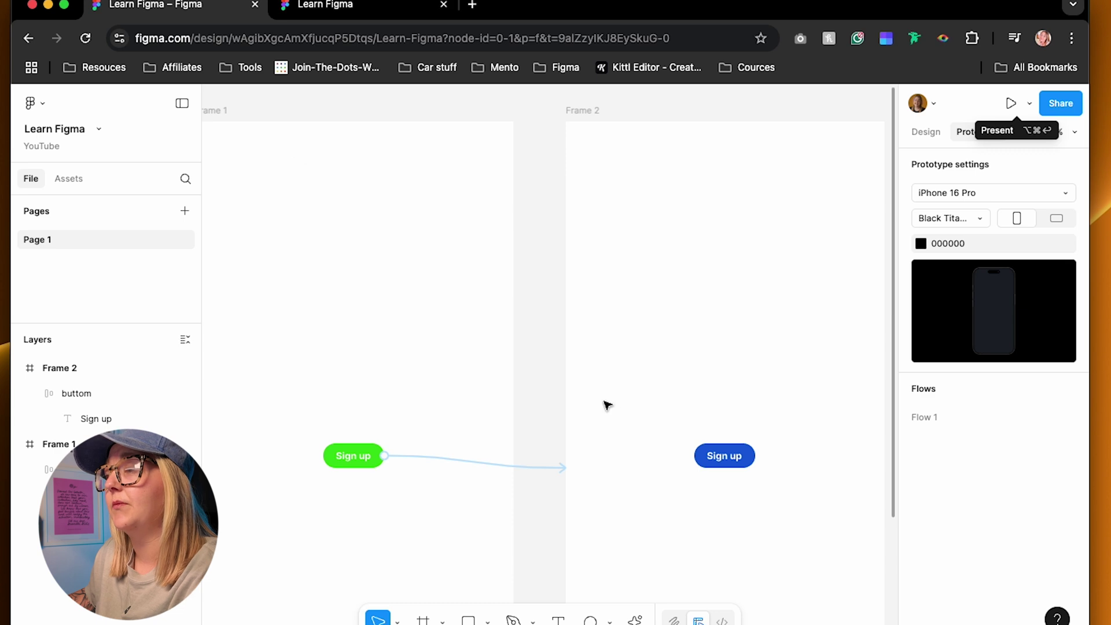
# Link the blue Sign up button back to Frame 1 and return to the preview
pyautogui.click(723, 458)
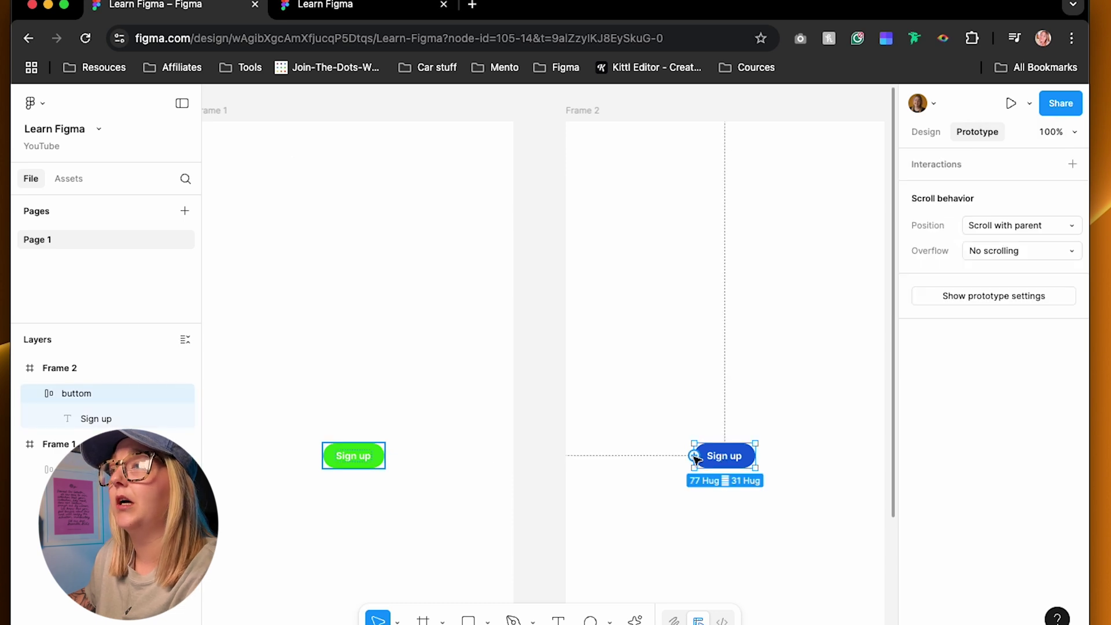
pyautogui.moveTo(539, 507); pyautogui.dragTo(486, 489)
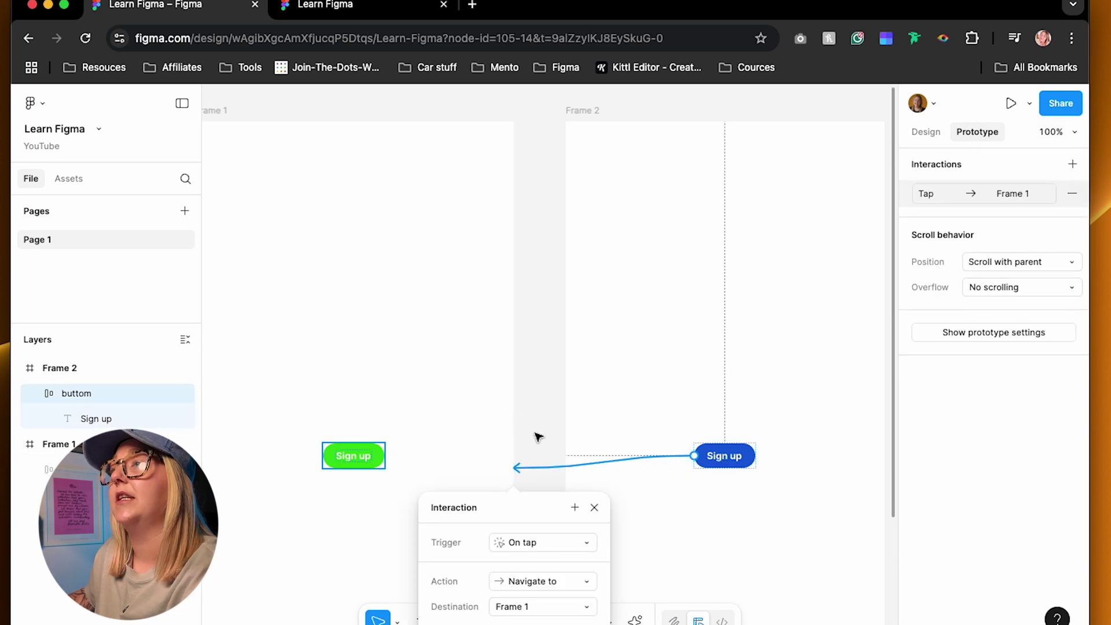
pyautogui.click(320, 9)
# Tap Sign up on the blue screen to return to the green Frame 1 screen
pyautogui.click(545, 364)
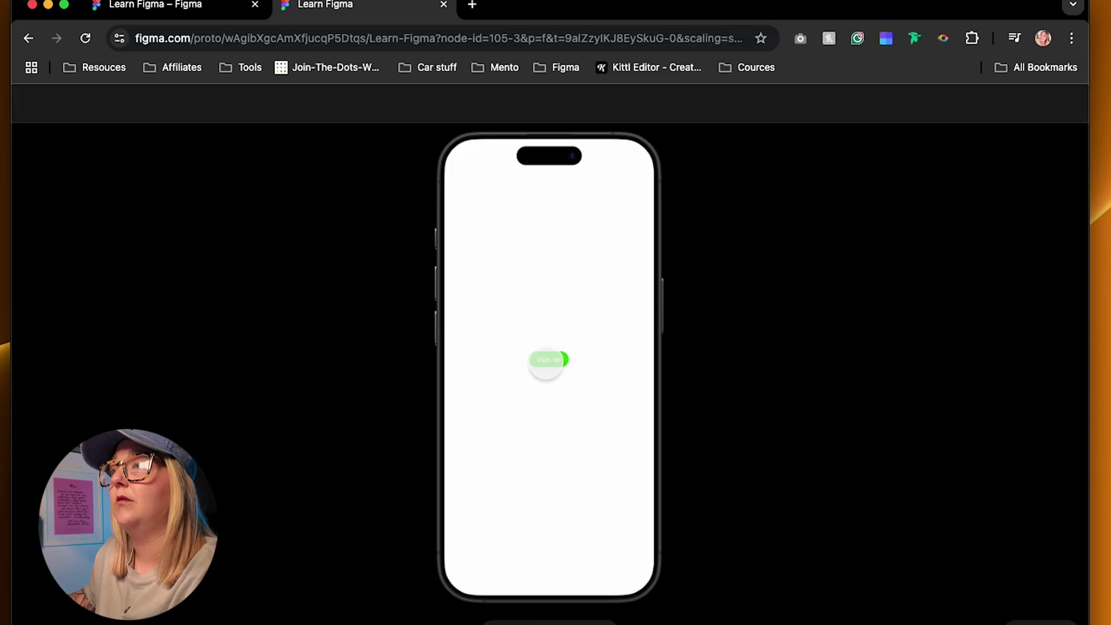